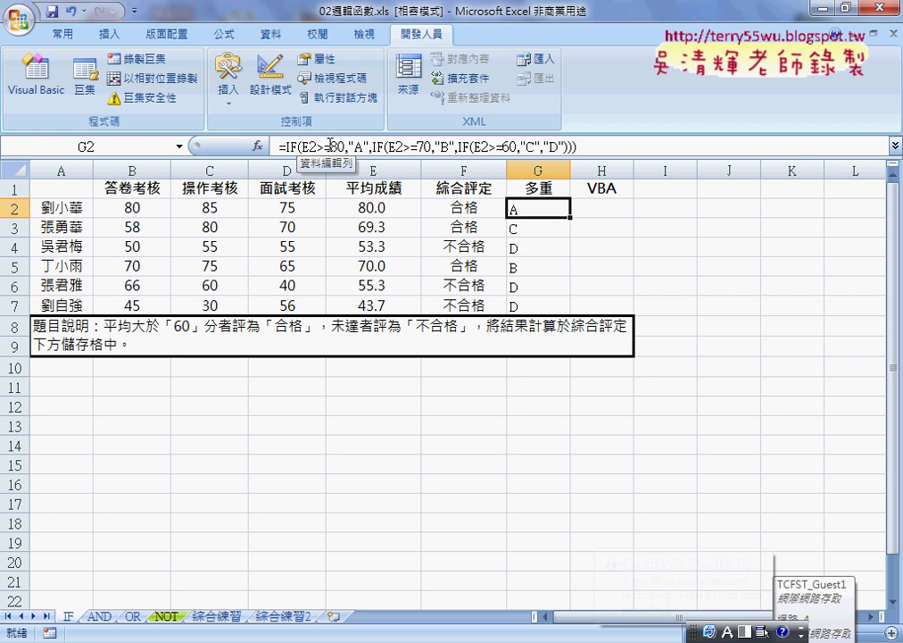
Check G2's nested IF formula, select H2:H7, and open the Visual Basic editor on Module1
click(611, 215)
click(521, 207)
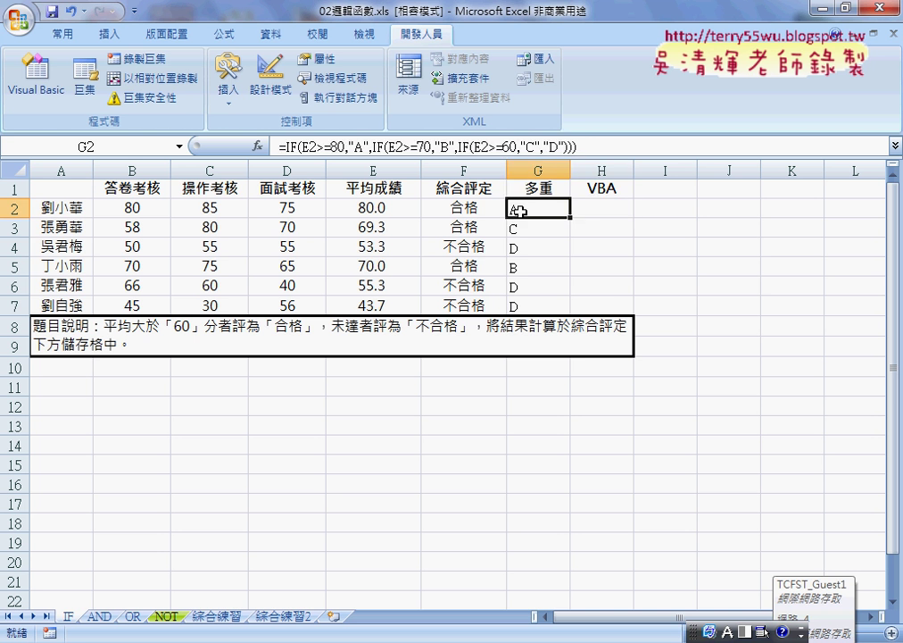
drag(580, 208, 613, 307)
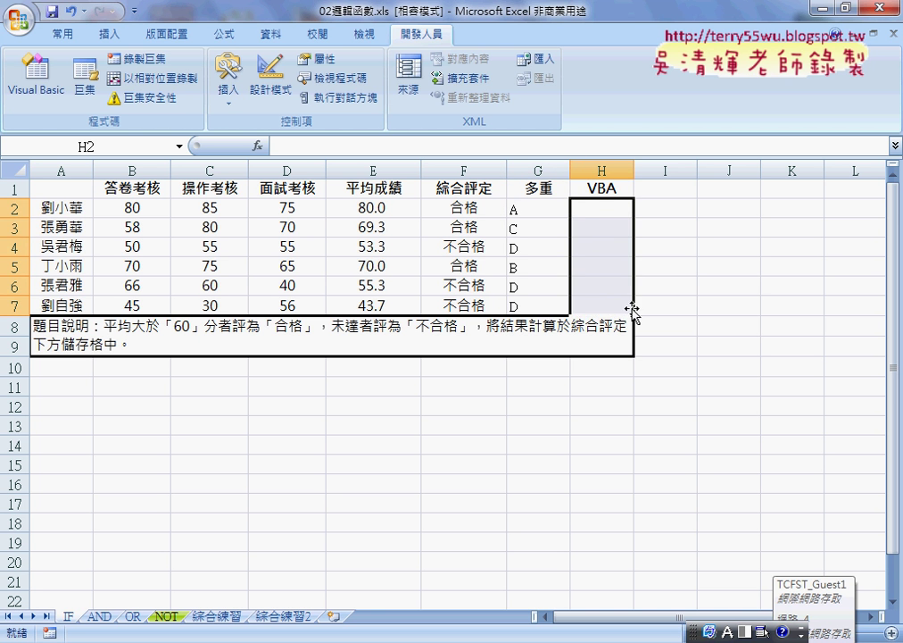
click(728, 285)
click(31, 72)
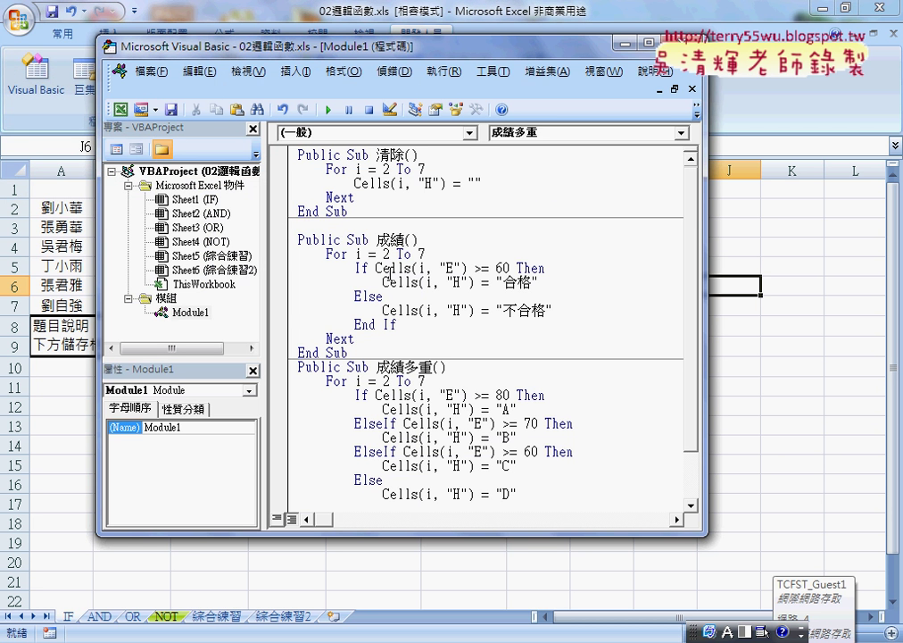
Delete the 成績多重, 清除 and 成績 procedures from Module1
click(387, 254)
scroll(297, 423, down, 2)
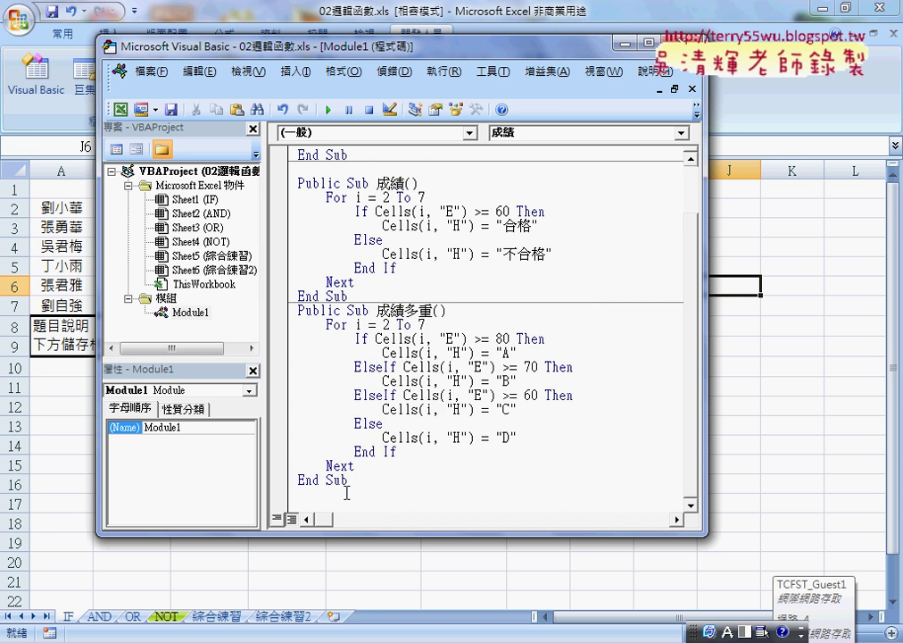
drag(318, 487, 287, 316)
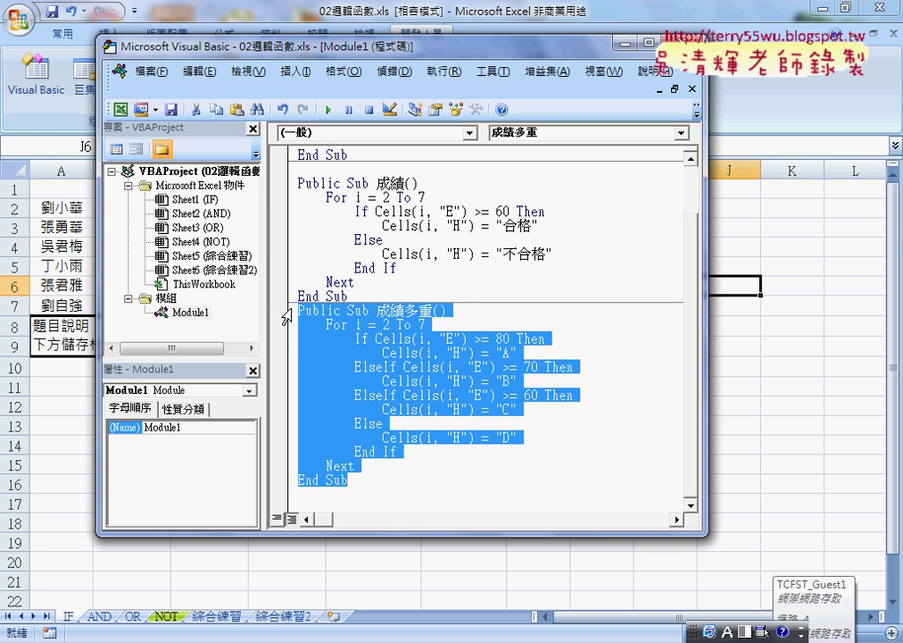
key(Delete)
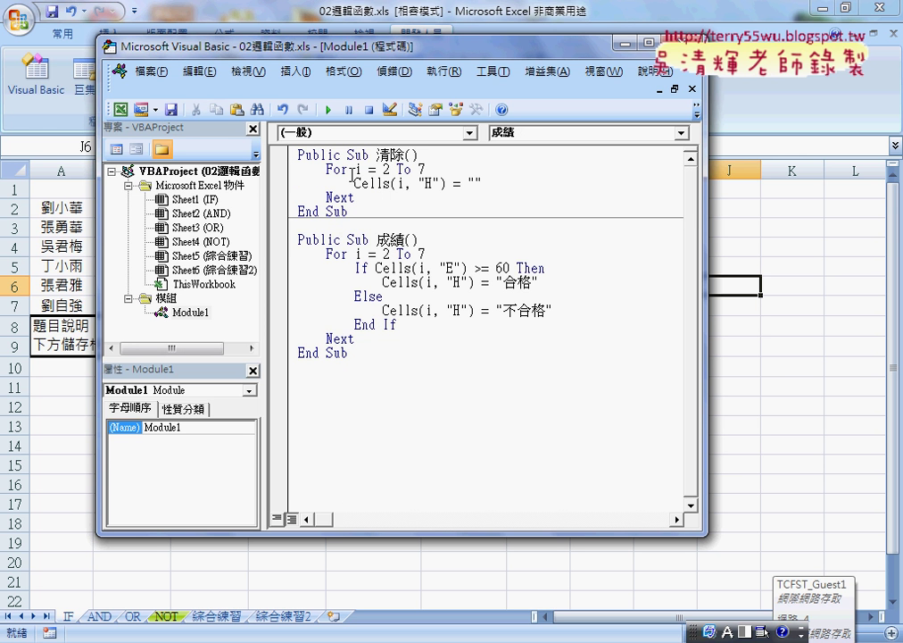
double_click(325, 211)
drag(326, 214, 272, 152)
key(Delete)
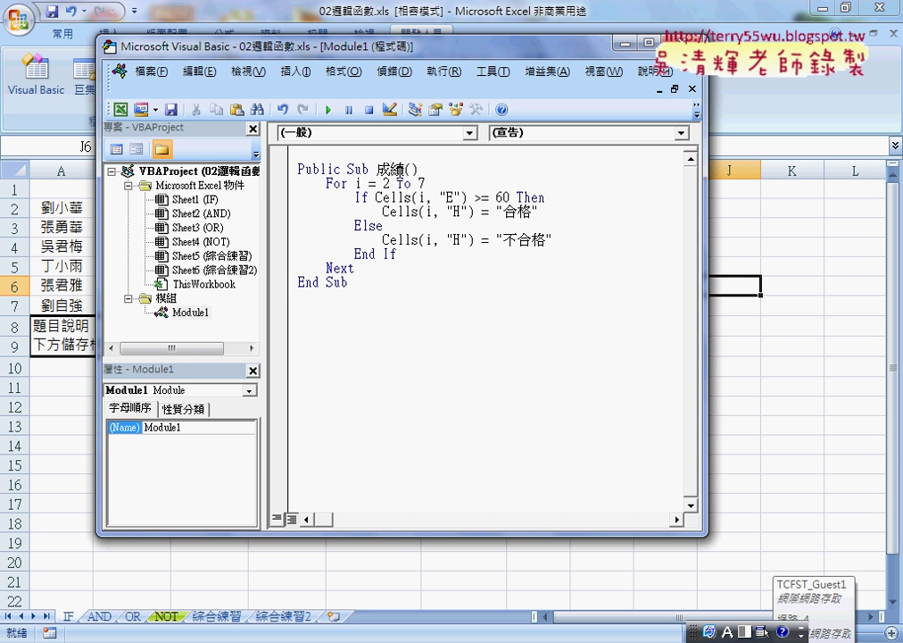
drag(376, 168, 404, 169)
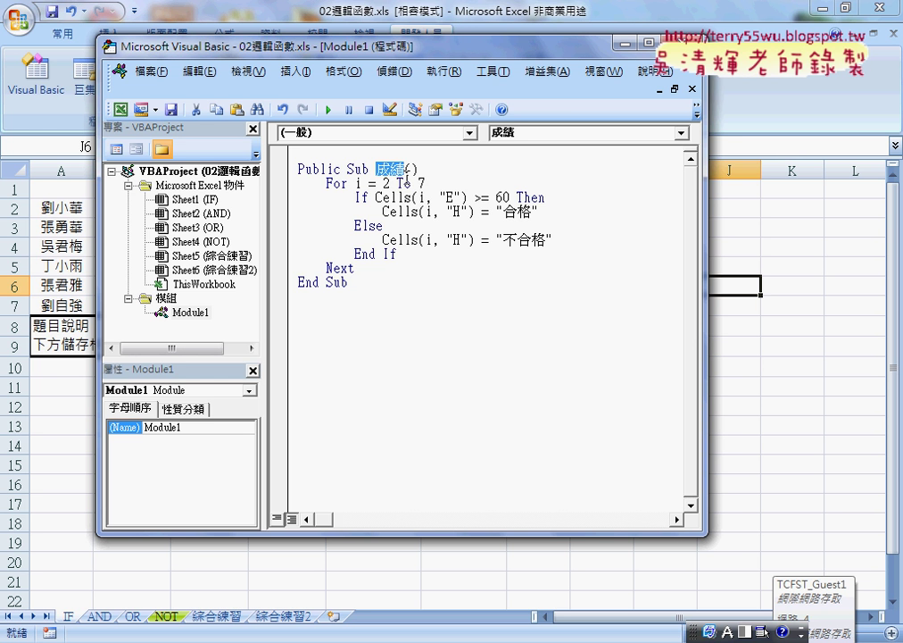
drag(431, 290, 250, 127)
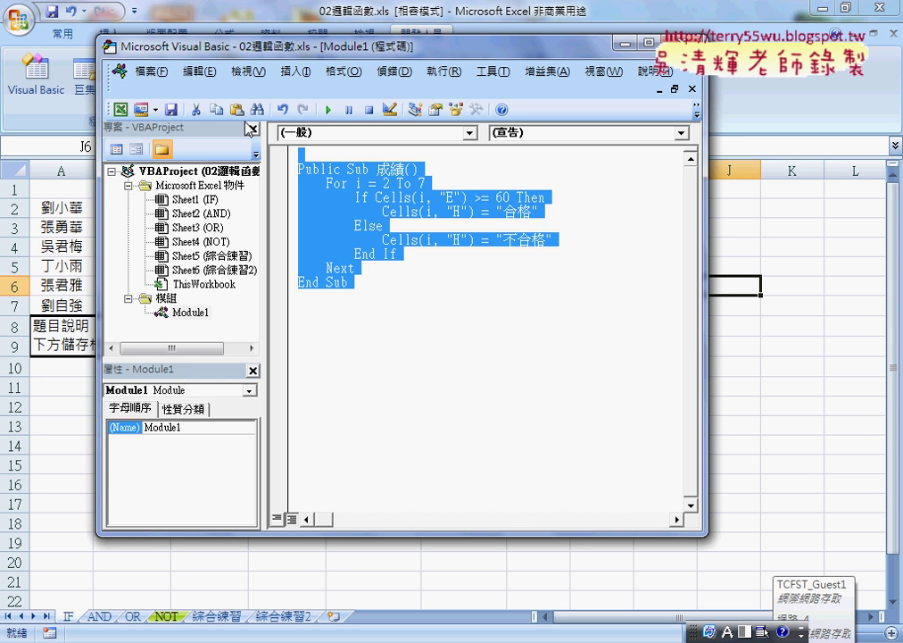
key(Delete)
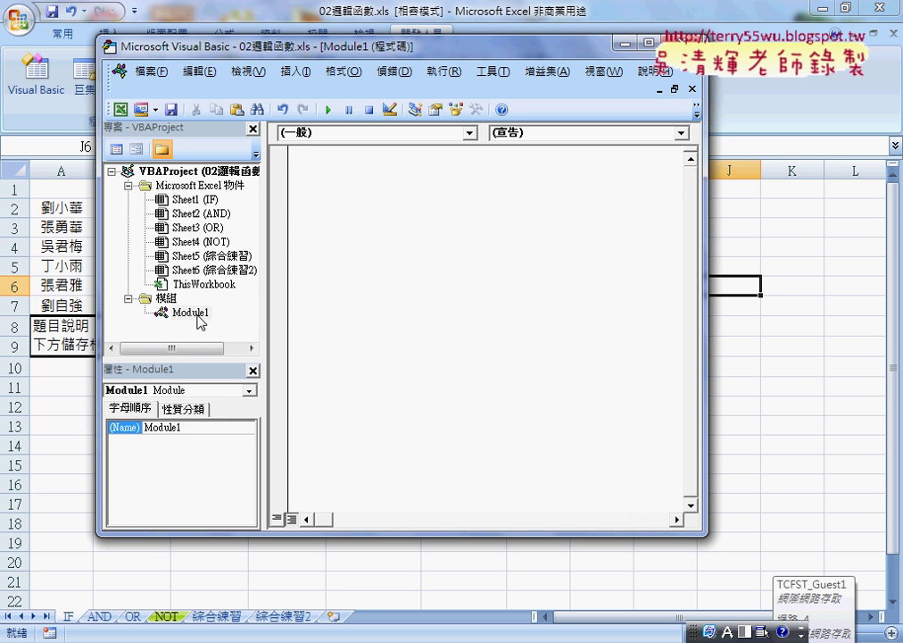
Close the Module1 code window and reopen it, now empty, from the project tree
click(197, 314)
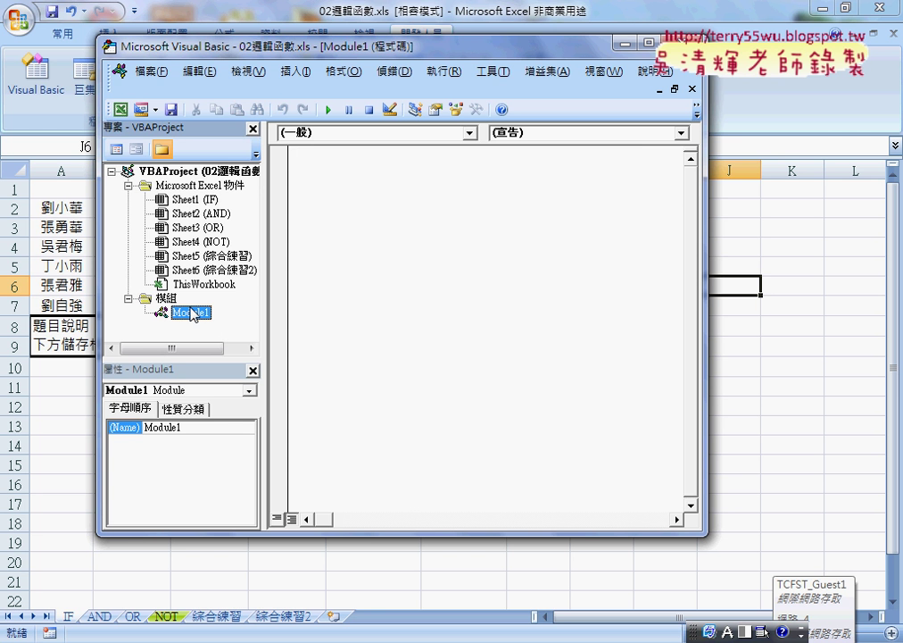
click(692, 88)
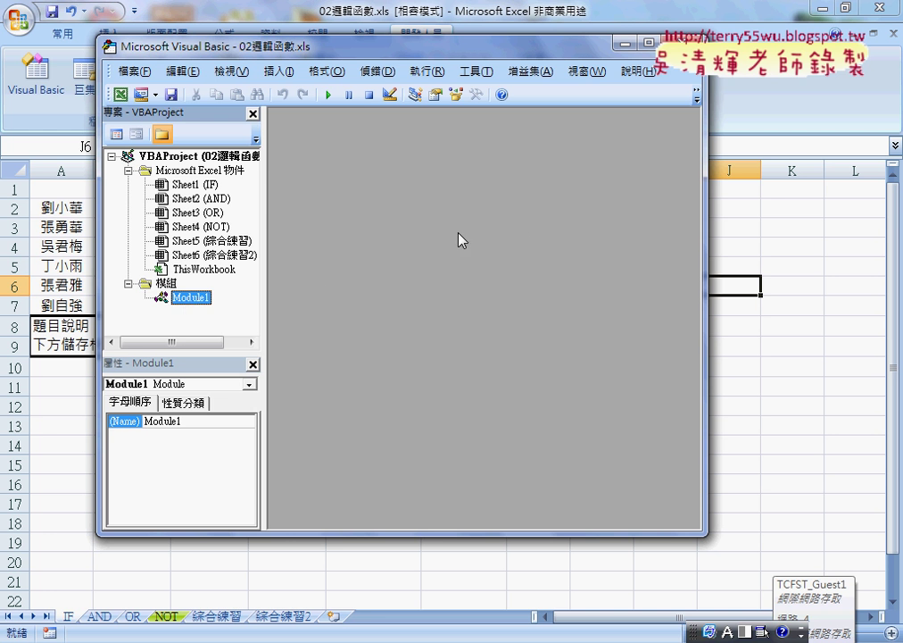
double_click(193, 297)
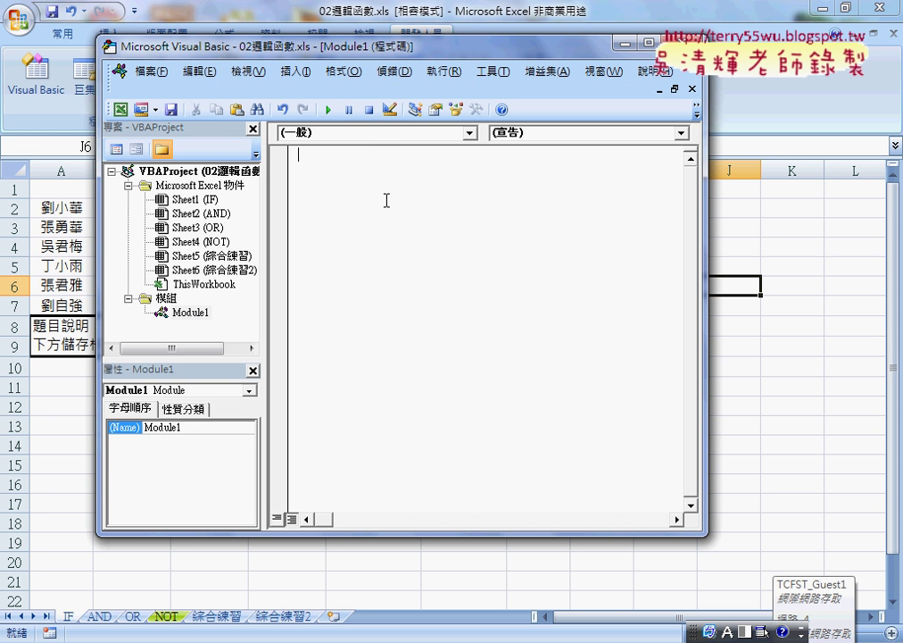
Start inserting a procedure, cancel it, and check the worksheet behind the editor
click(306, 71)
click(312, 90)
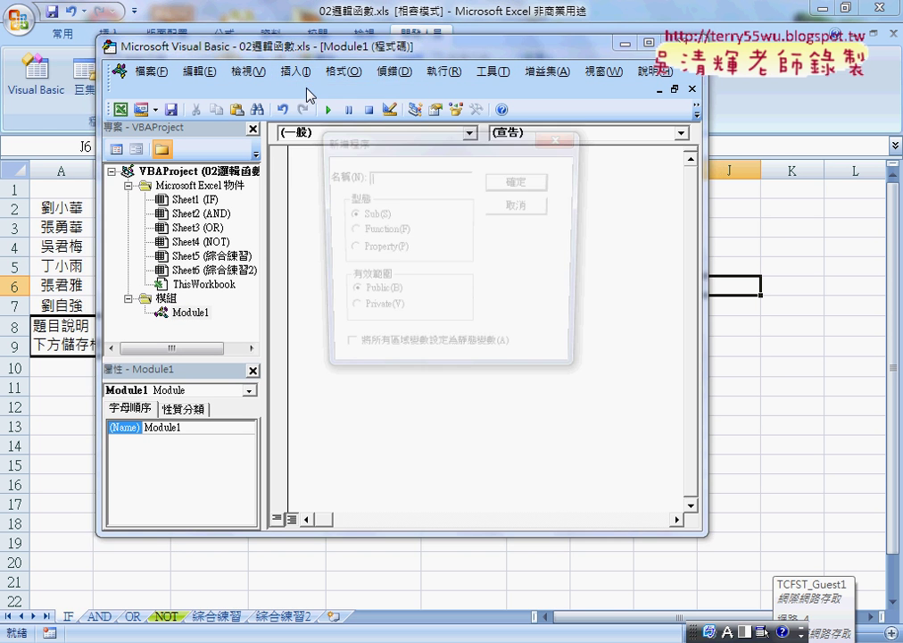
drag(389, 145, 339, 146)
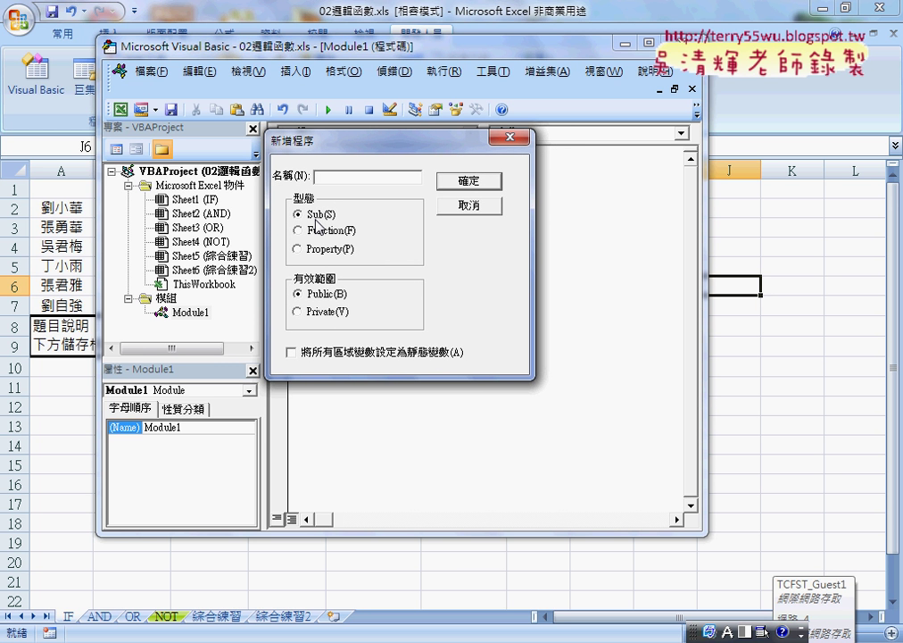
click(469, 205)
mouse_move(424, 53)
mouse_down()
mouse_move(461, 441)
mouse_move(464, 343)
mouse_up()
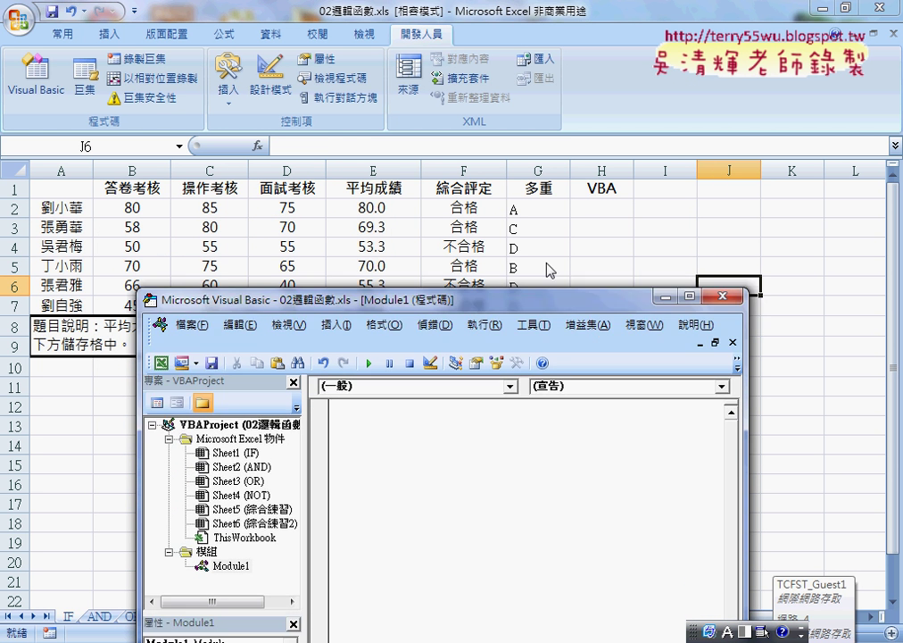
drag(558, 336, 554, 69)
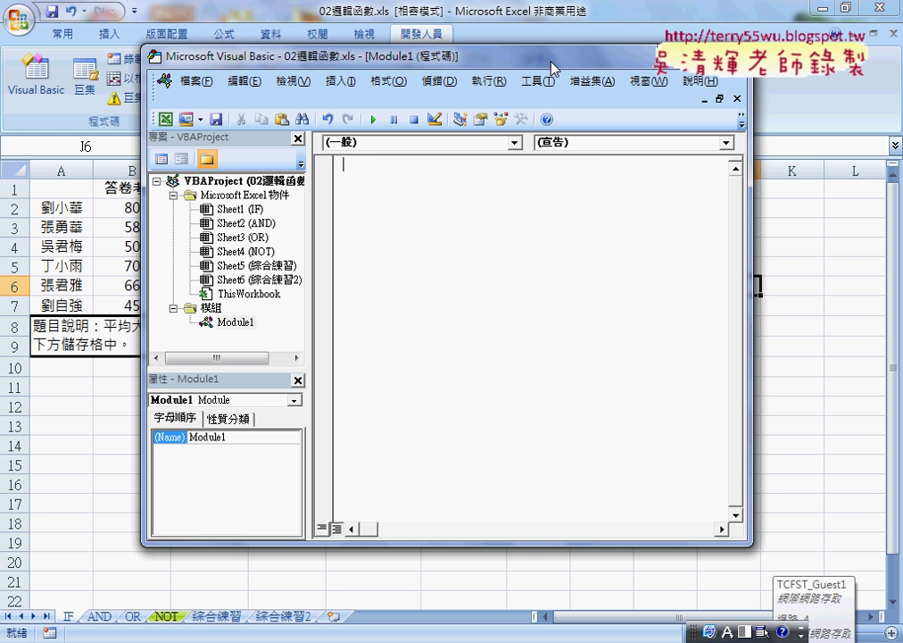
Insert a new public Sub procedure named 成績_公式
click(339, 80)
click(363, 103)
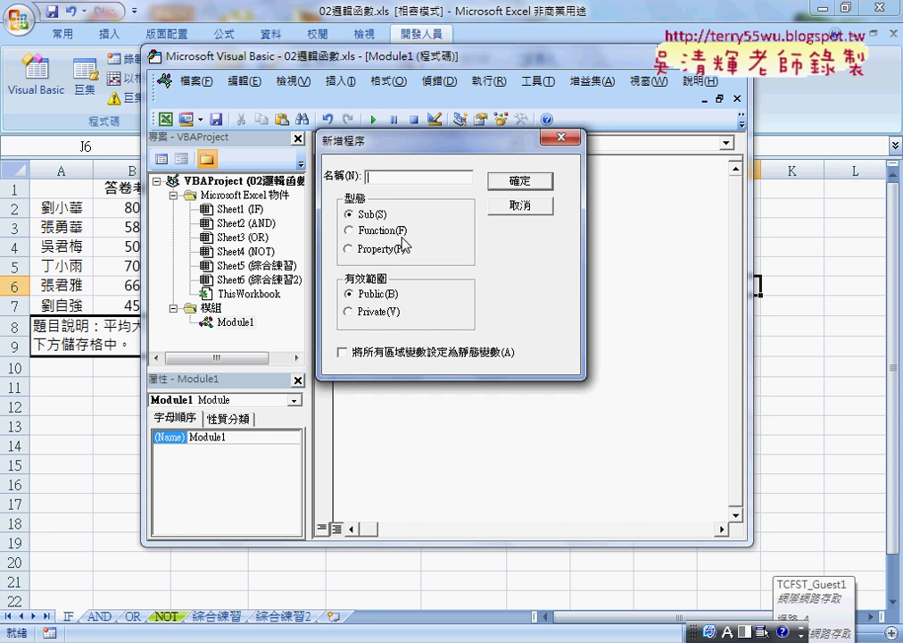
right_click(382, 178)
click(540, 256)
text(_)
key(shift)
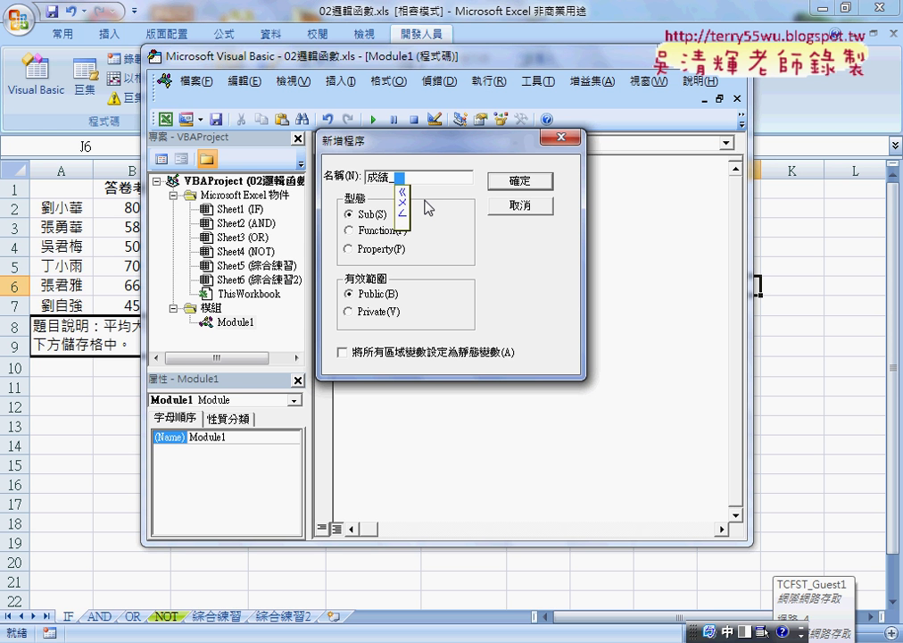
key(space)
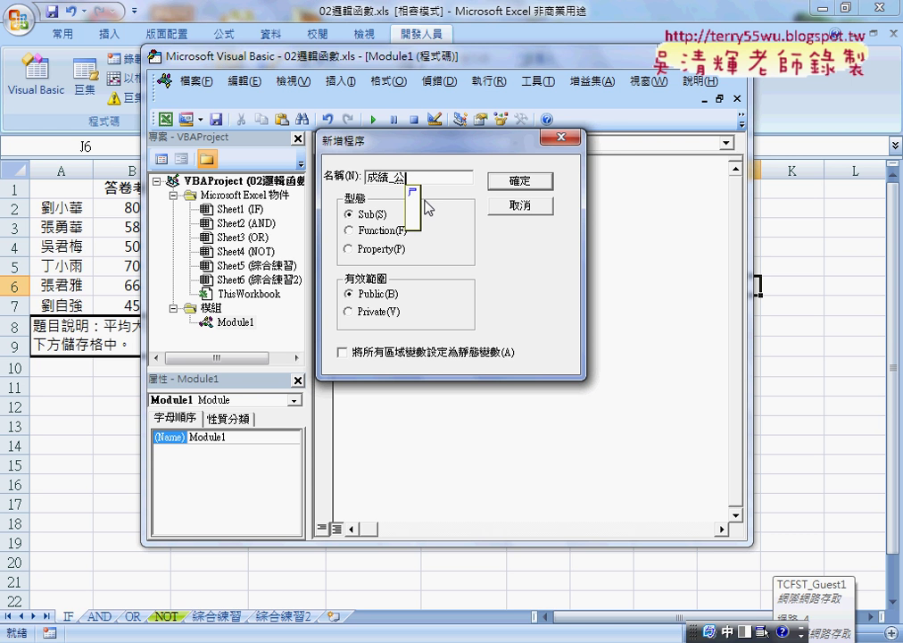
text(g4)
key(Return)
key(Down)
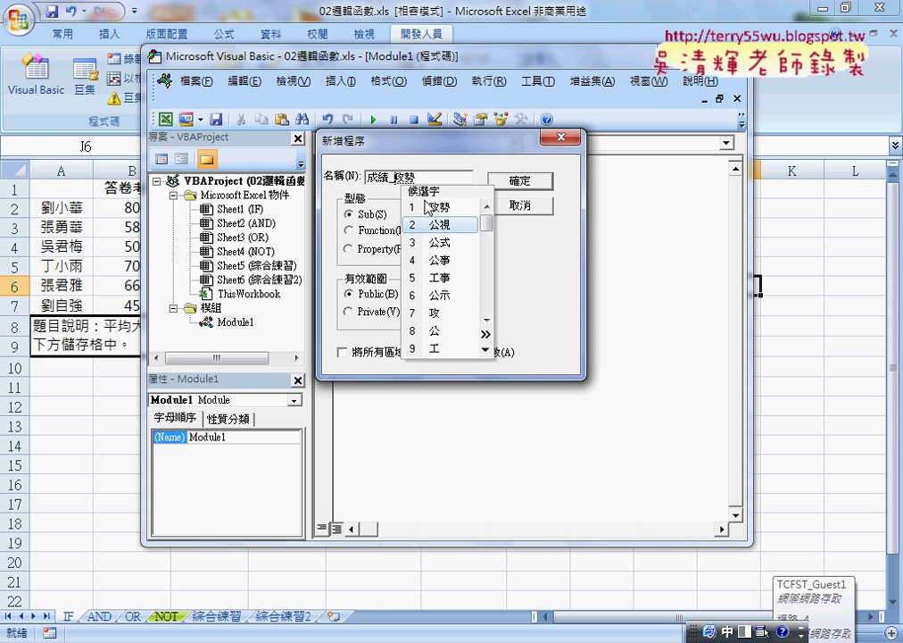
key(Down)
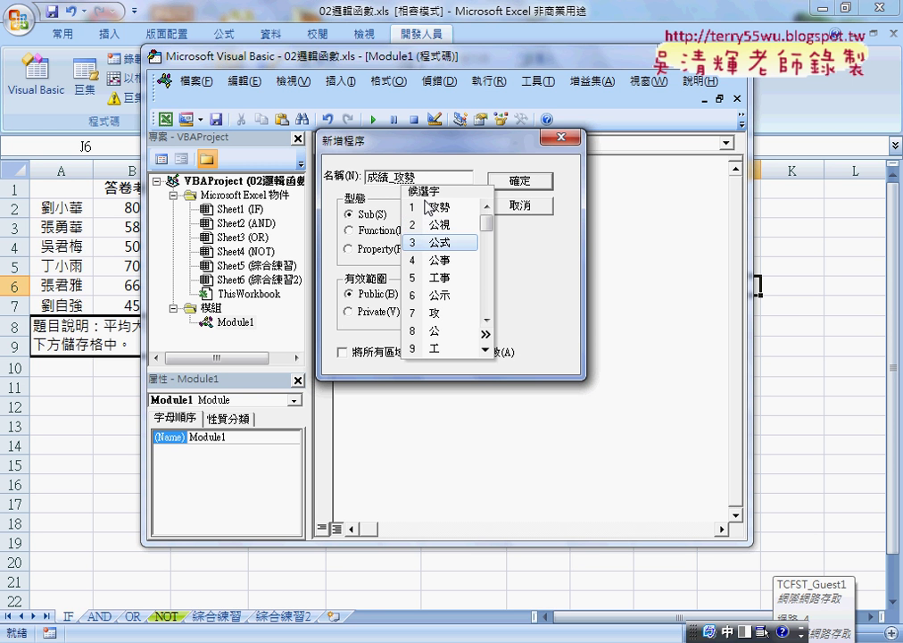
key(Return)
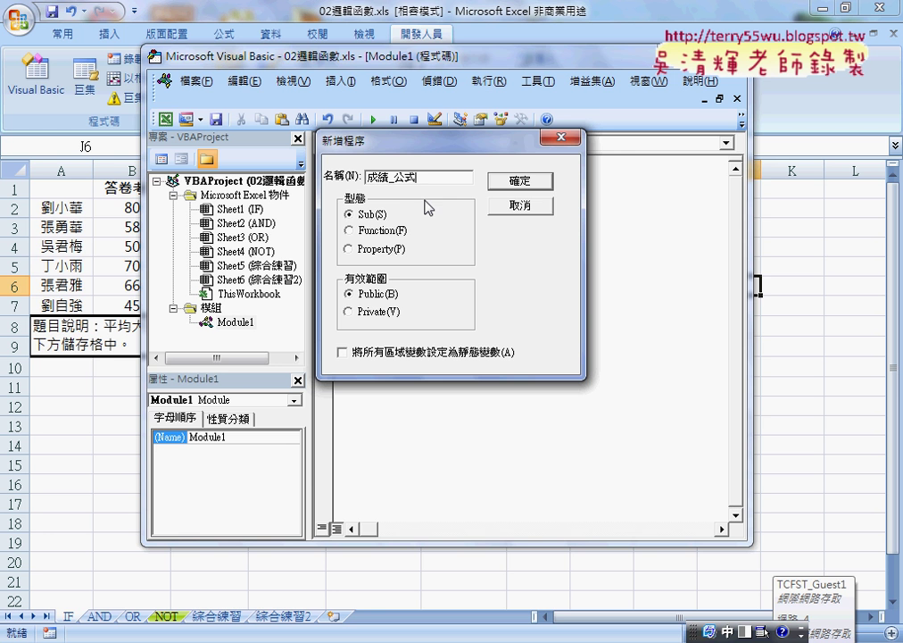
click(530, 183)
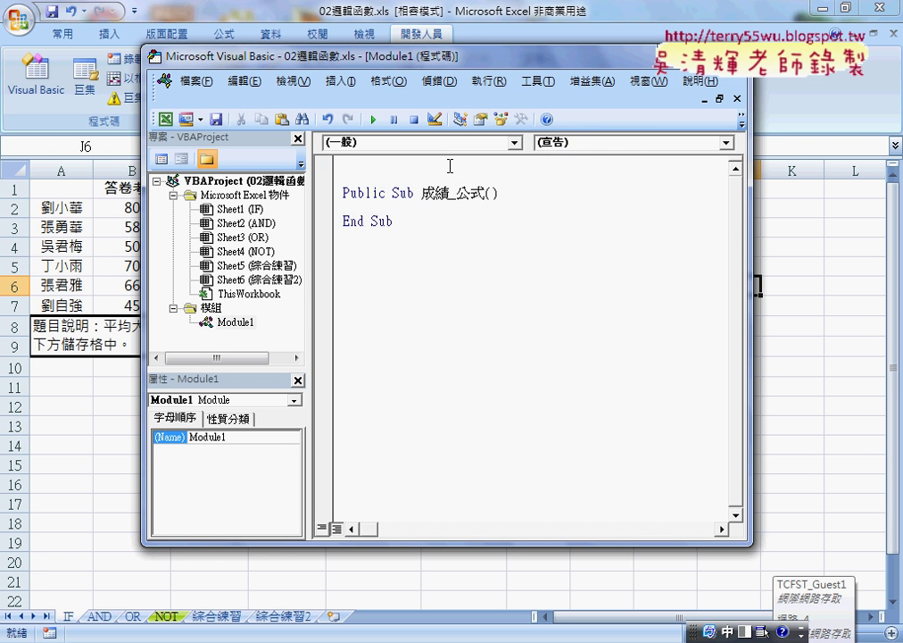
Remove the blank line above 成績_公式 and place the cursor inside the procedure
key(Delete)
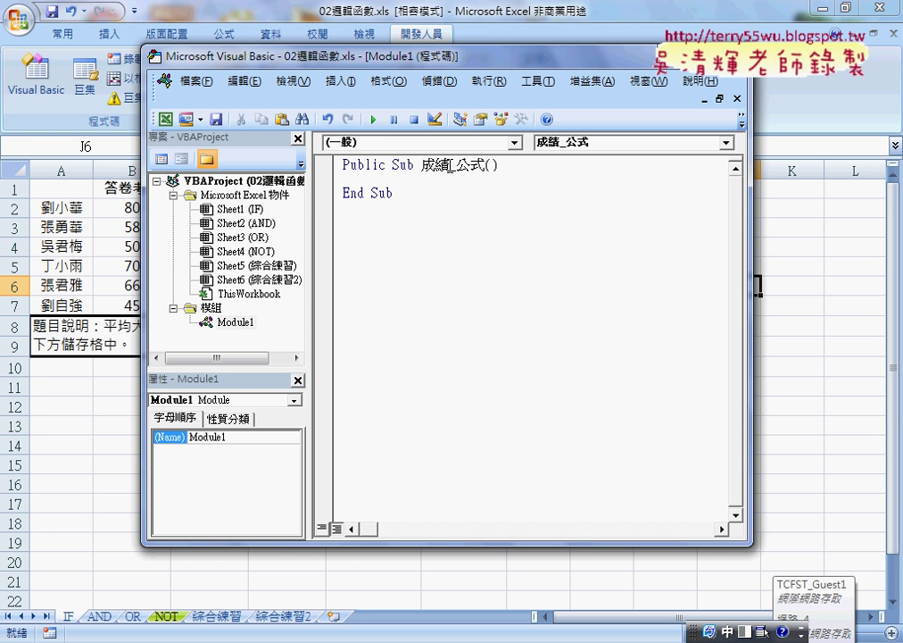
click(437, 181)
drag(418, 66, 425, 300)
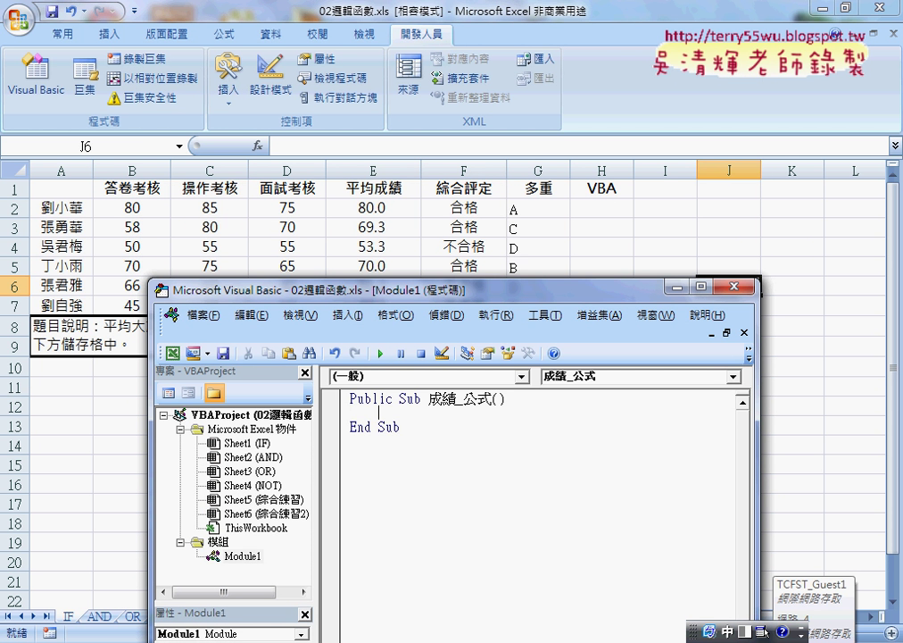
drag(433, 290, 413, 79)
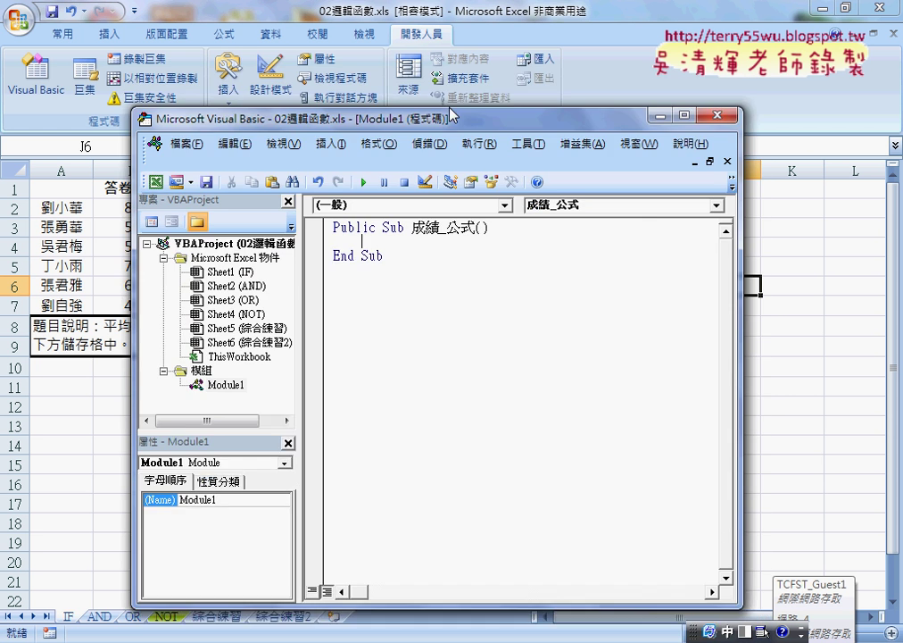
drag(319, 80, 346, 251)
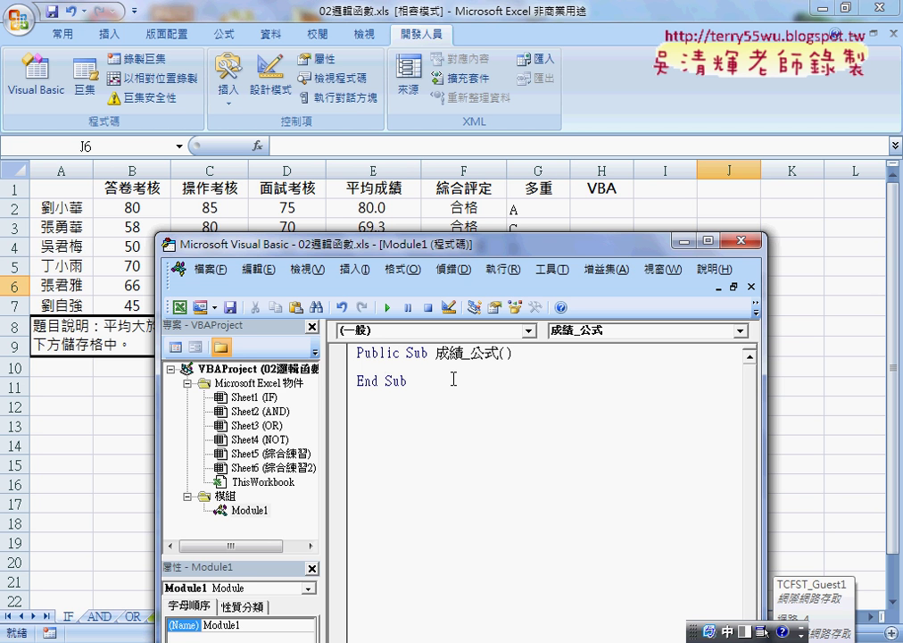
Write a For i = 2 To 7 … Next loop with cells(i,"H")="" in its body
key(Tab)
text(f)
text(or )
text(i)
text(=)
text(2t)
text(o)
text(7)
key(Return)
key(Return)
text(n)
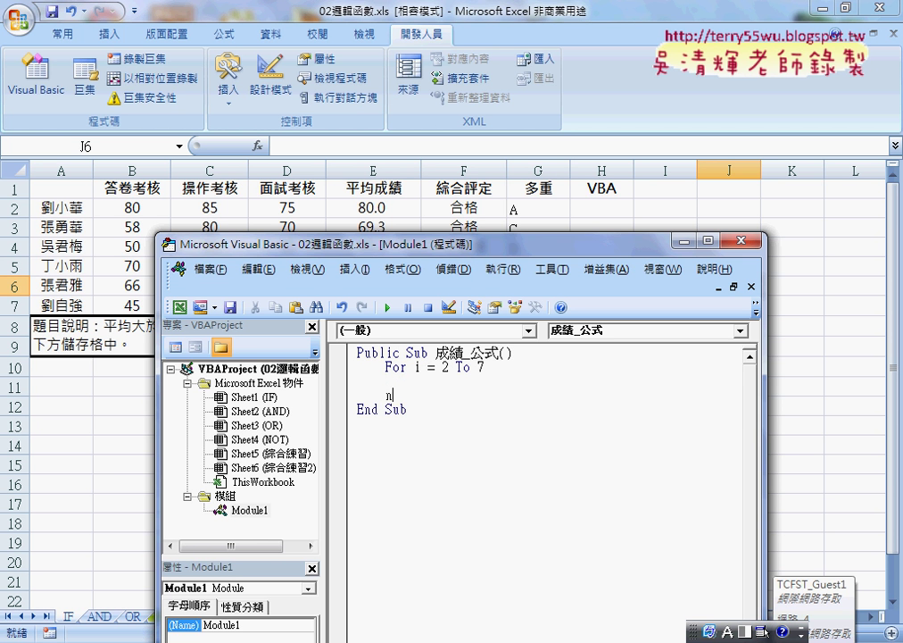
text(ext)
key(Up)
text(cell)
text(s(i)
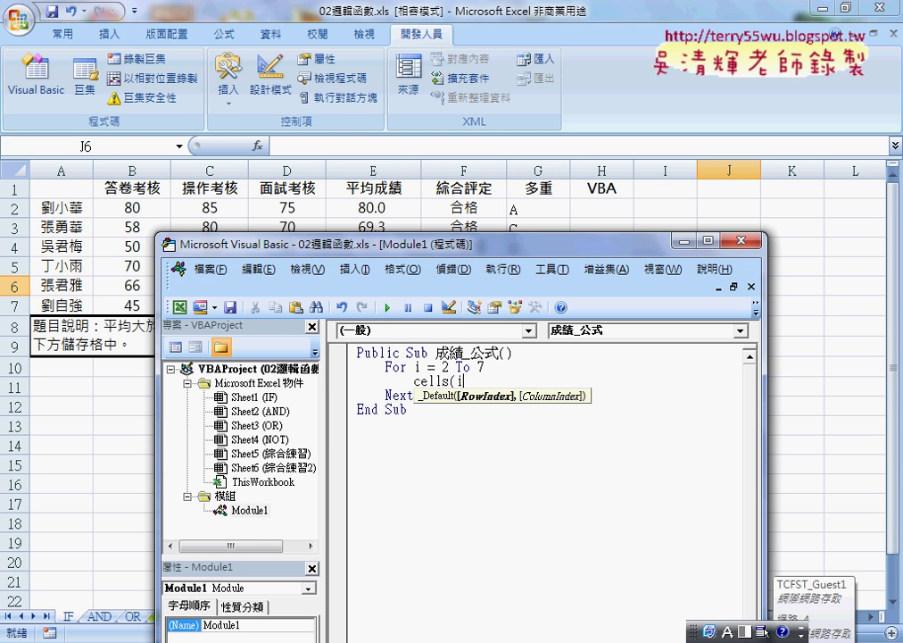
text(,")
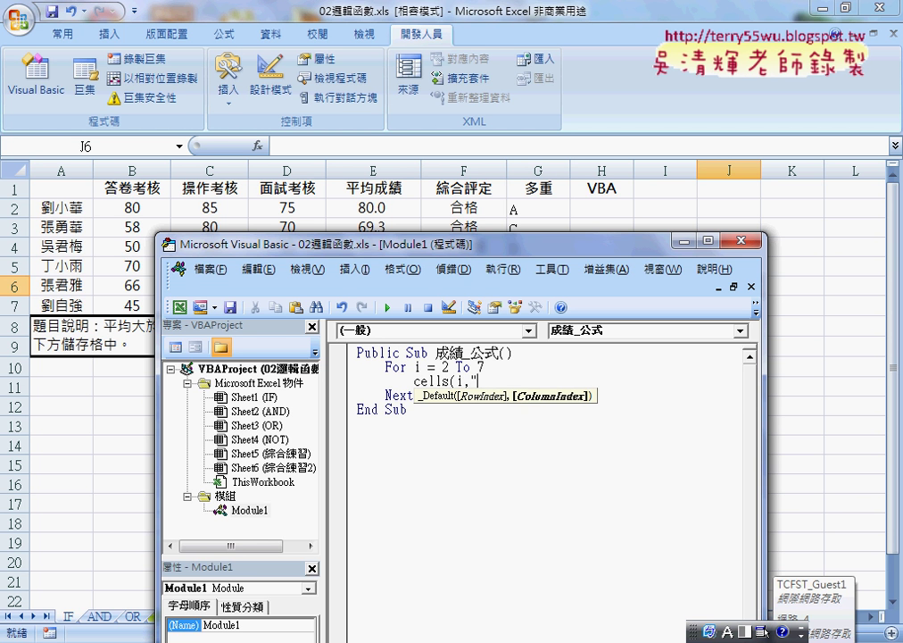
text(H"))
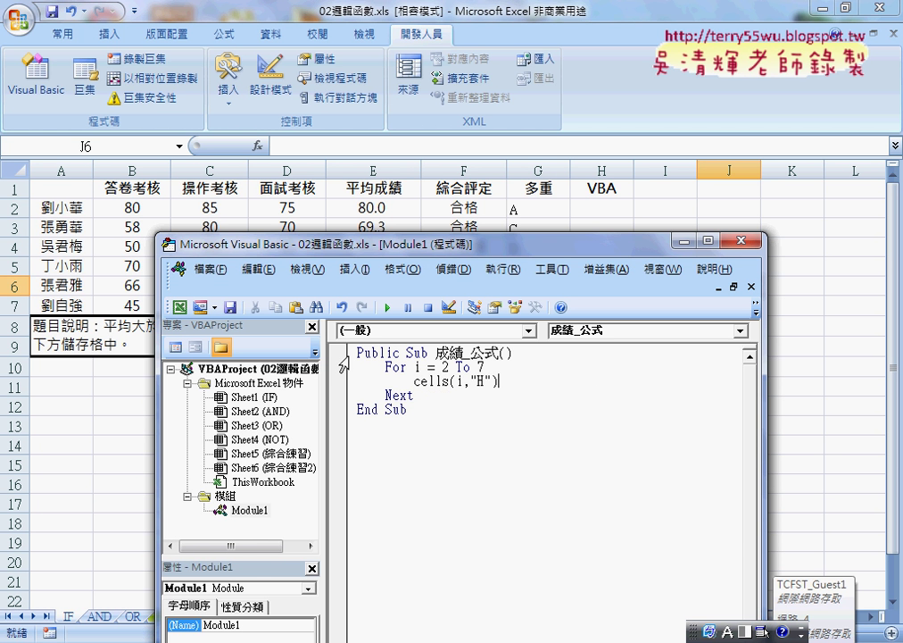
text(=)
text("")
View G2's grading formula, then complete the loop line as cells(i,"H")=""
click(542, 206)
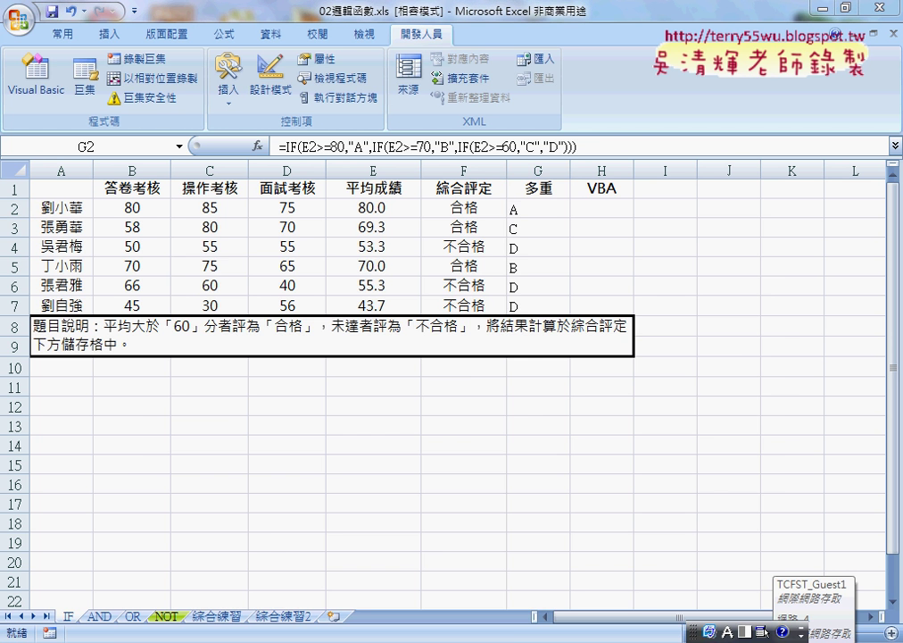
mouse_move(352, 635)
click(456, 570)
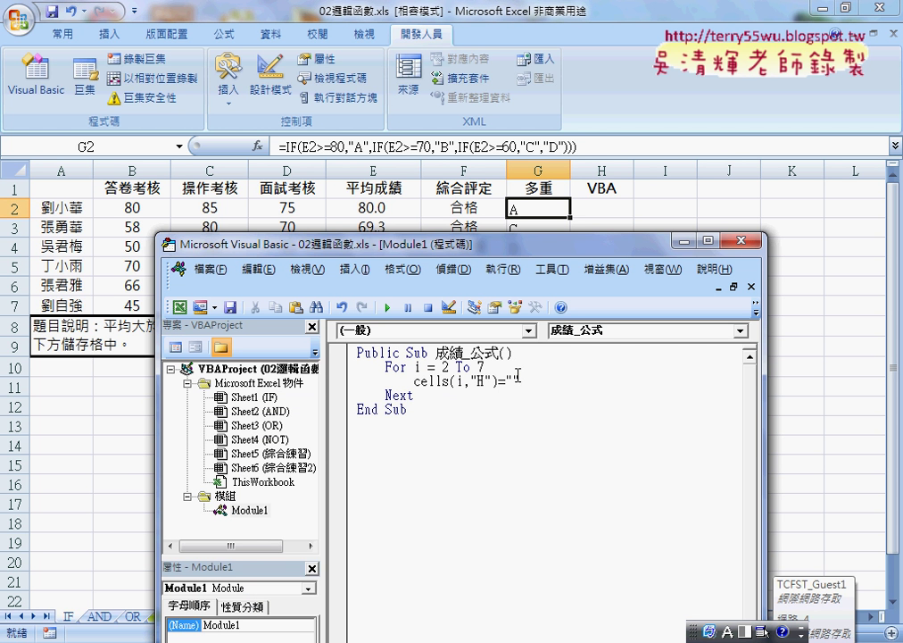
text(")
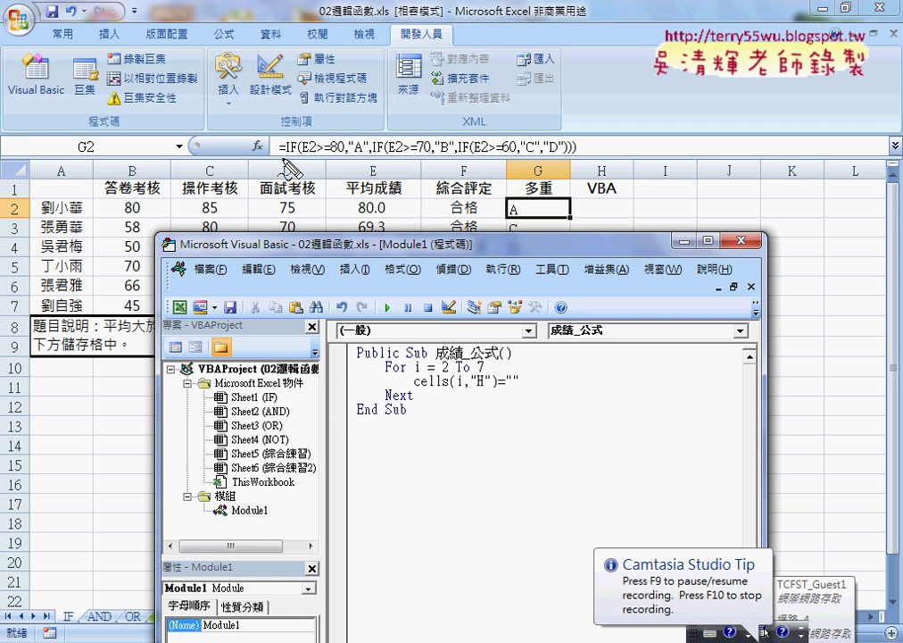
Mark the G2 formula's grades, E2>=70 and E2>=60 conditions, and loop counter i with the pen, then clear it
drag(284, 160, 572, 163)
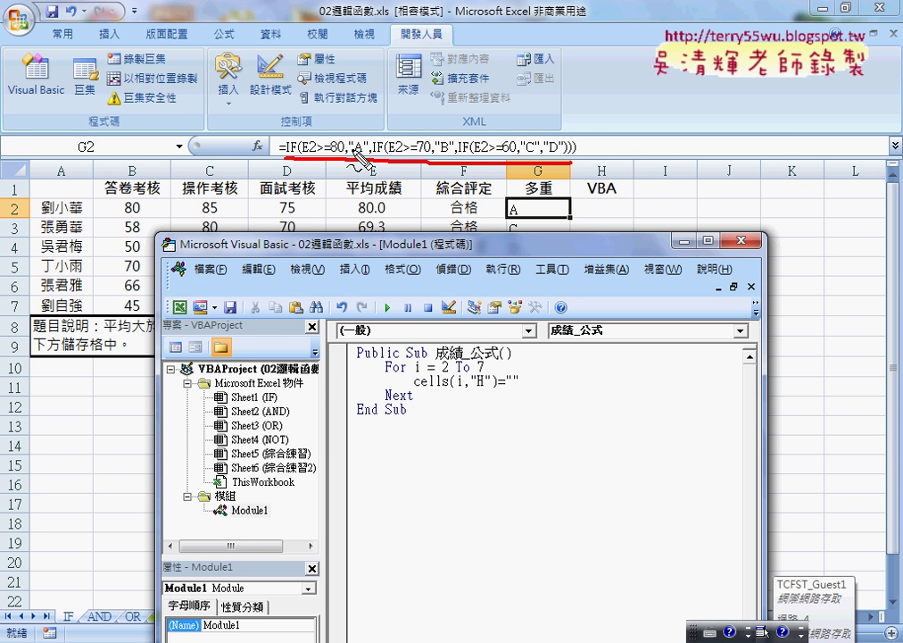
drag(347, 150, 352, 145)
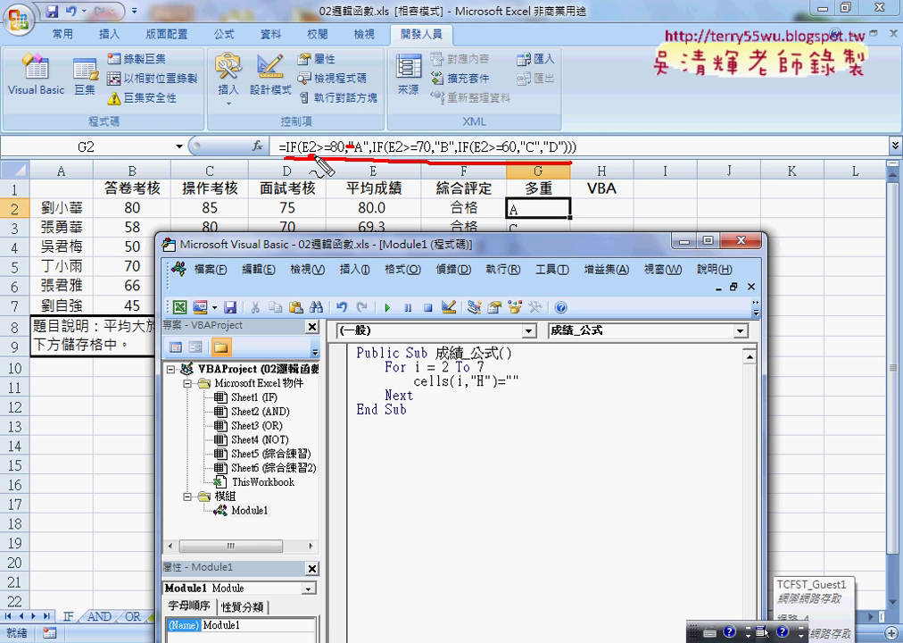
drag(393, 158, 405, 155)
drag(476, 159, 489, 156)
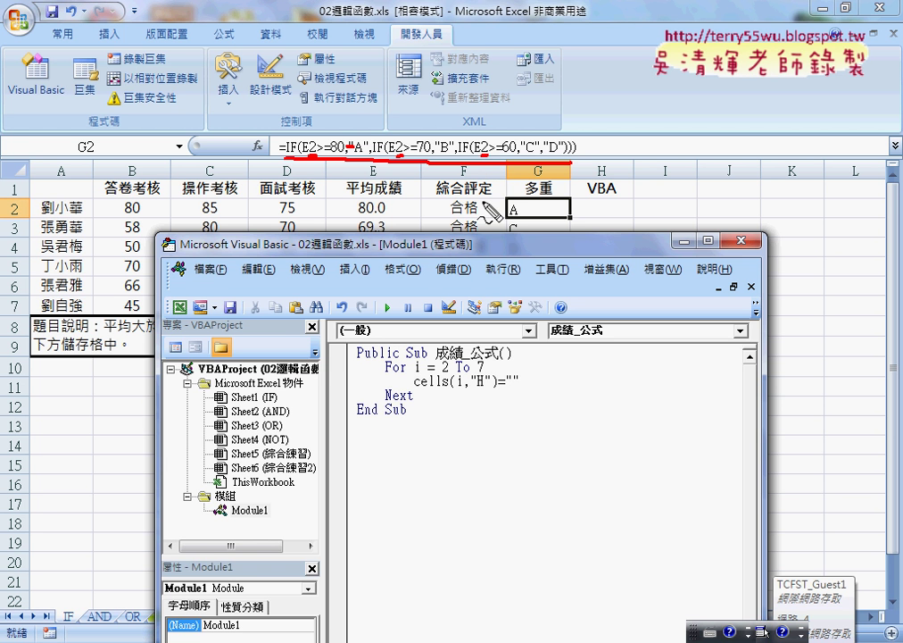
drag(412, 375, 426, 374)
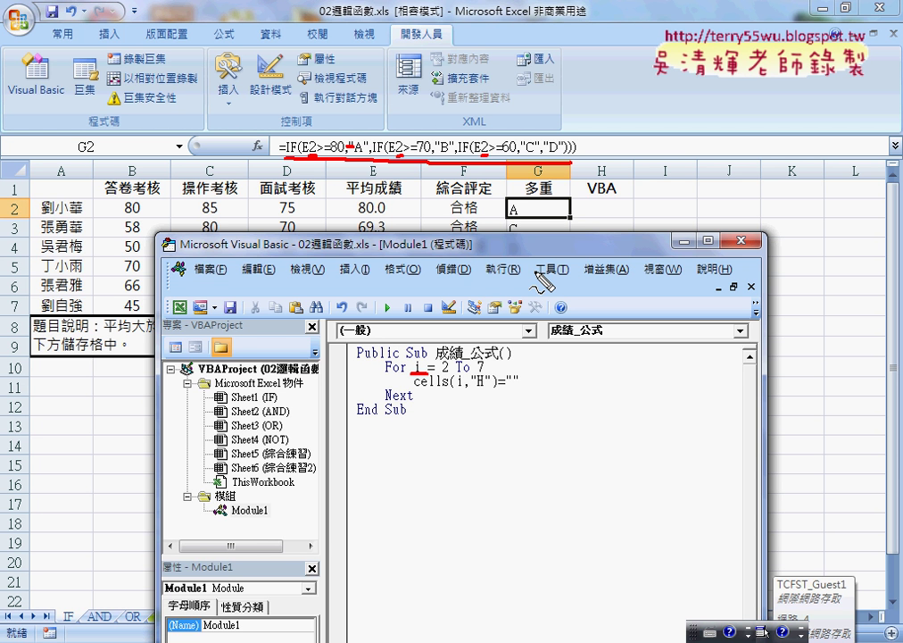
key(Escape)
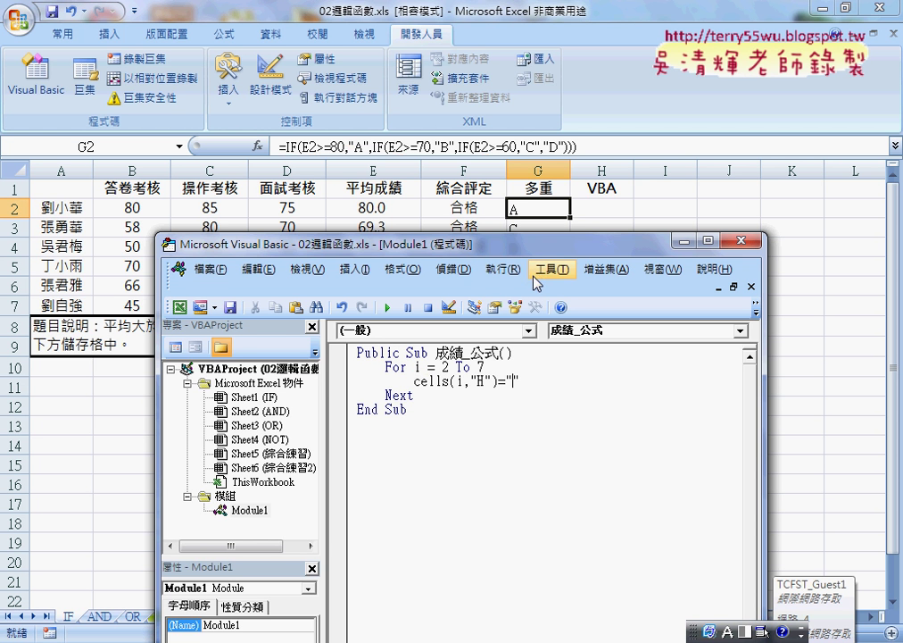
Select and copy G2's nested IF formula from the formula bar, then bring up the Start menu
click(588, 145)
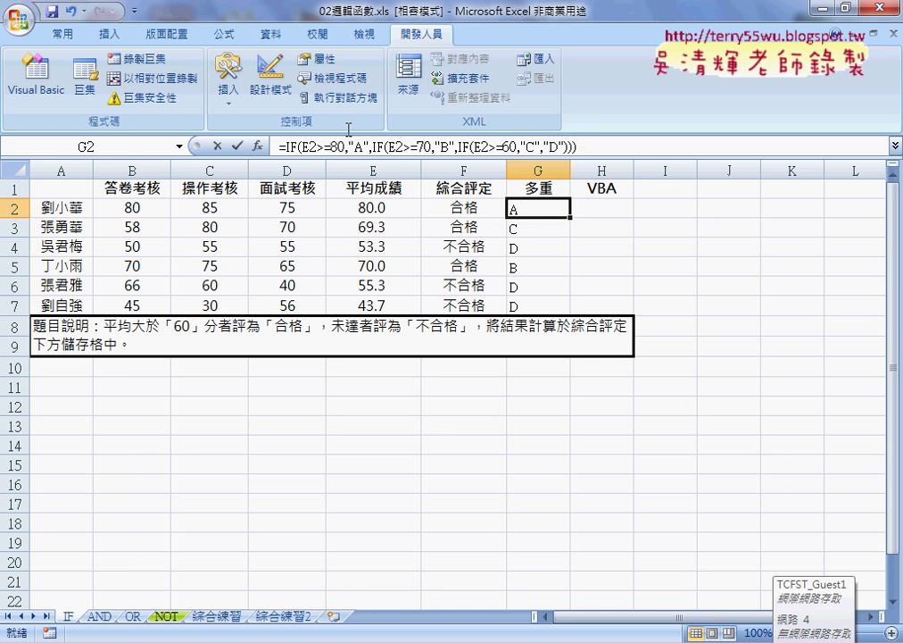
triple_click(282, 152)
key(ctrl+c)
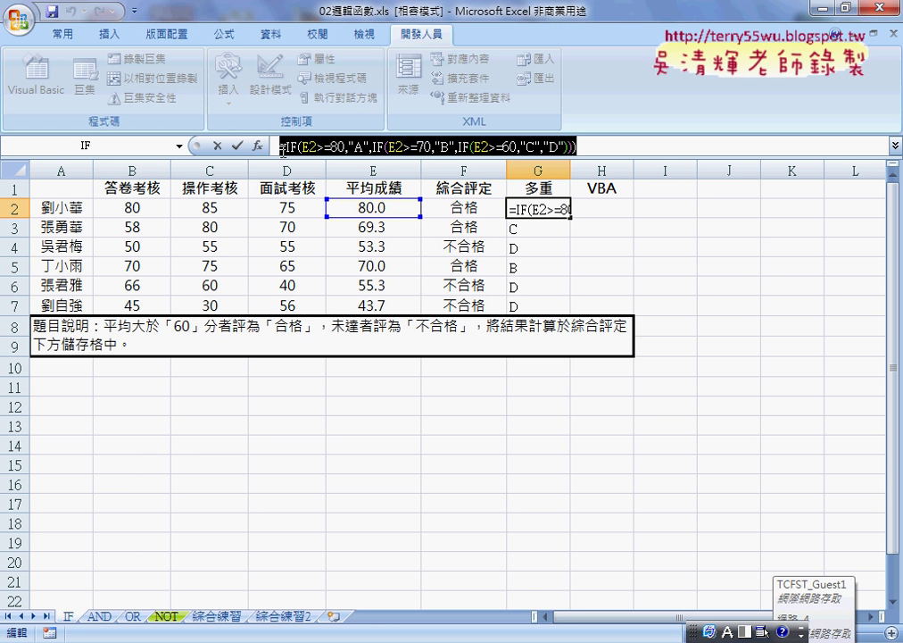
key(End)
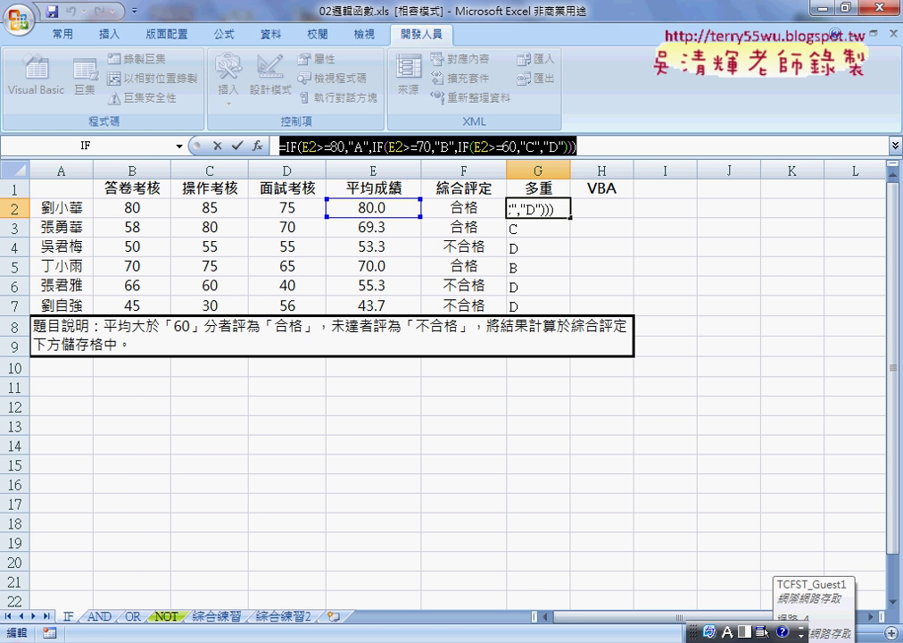
key(super)
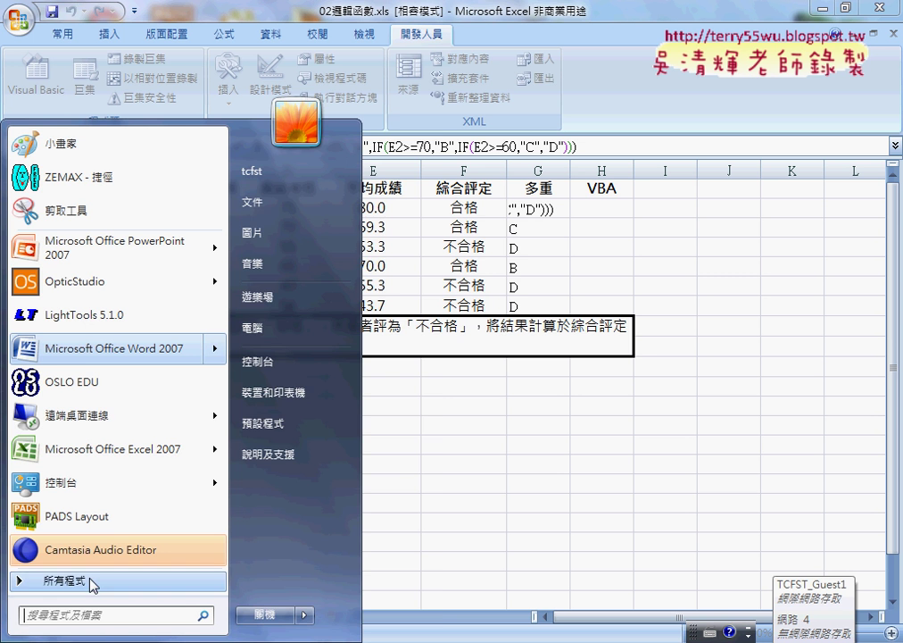
Launch Notepad (記事本) from All Programs > 附屬應用程式
mouse_move(121, 356)
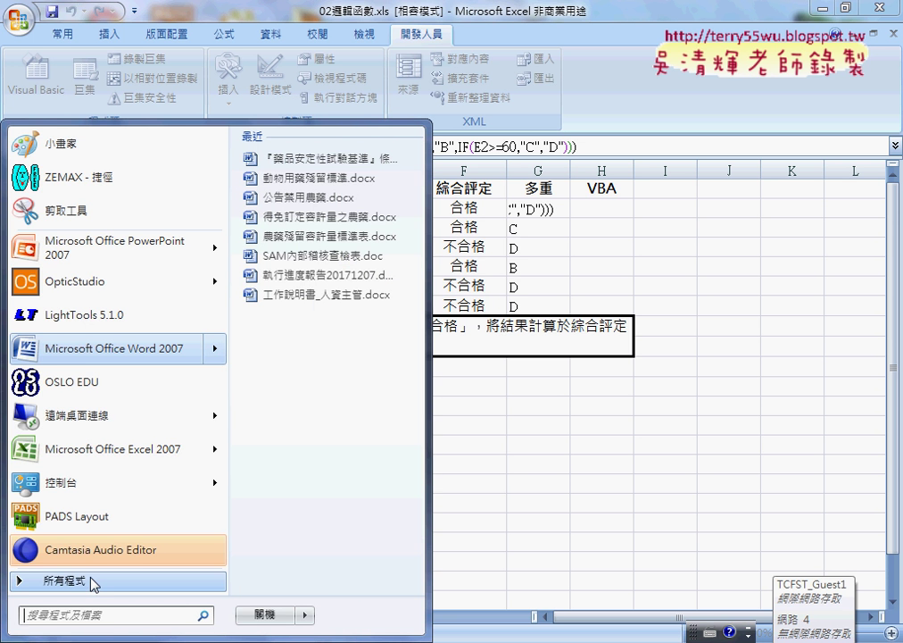
click(96, 579)
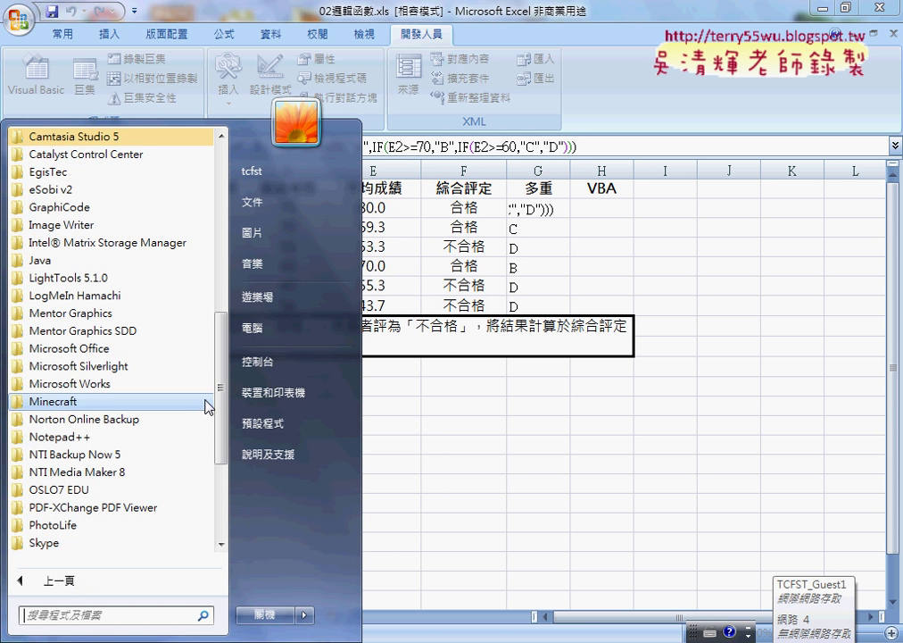
drag(223, 382, 223, 457)
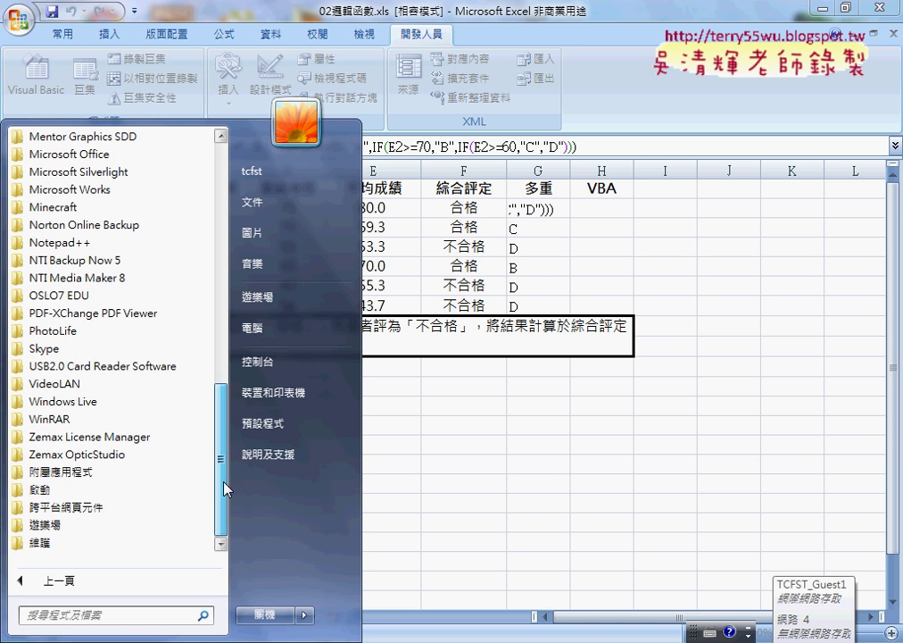
click(152, 474)
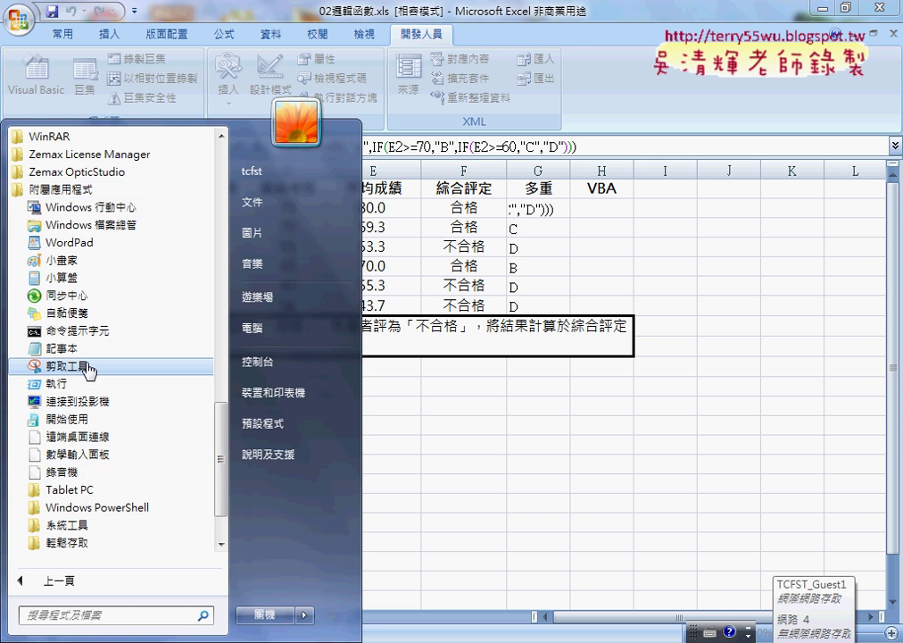
click(65, 350)
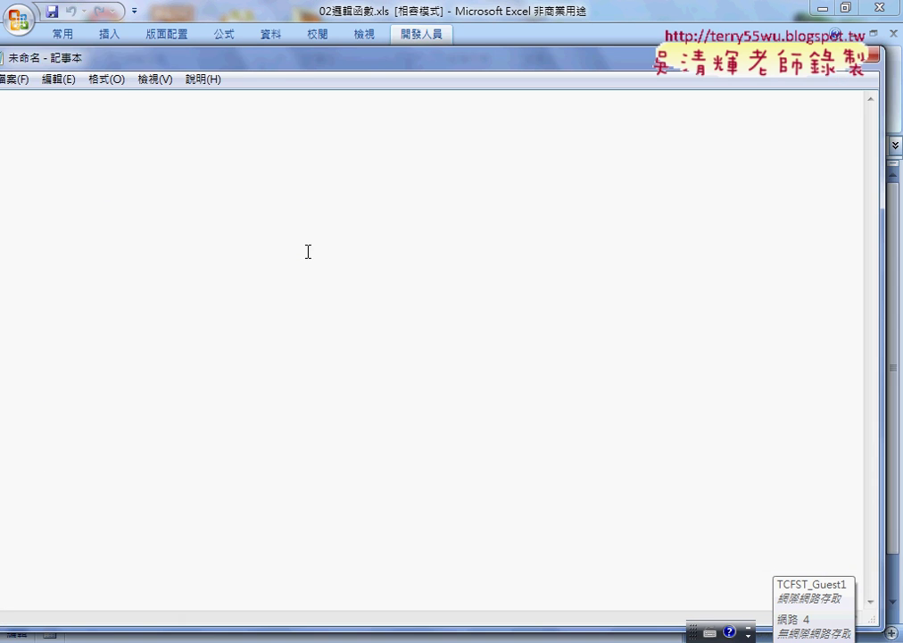
Paste the formula into Notepad and replace every " with ""
drag(301, 70, 459, 67)
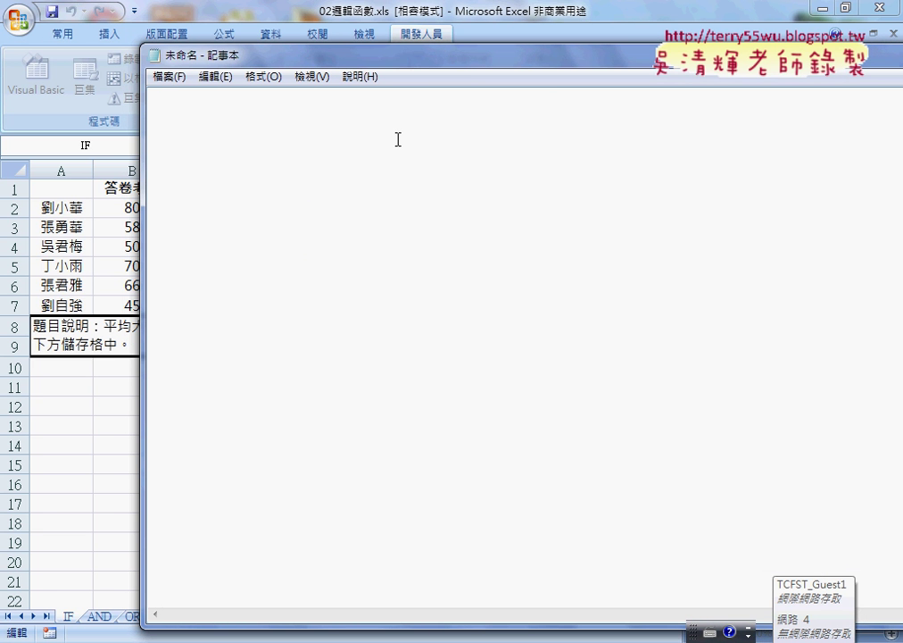
key(ctrl+v)
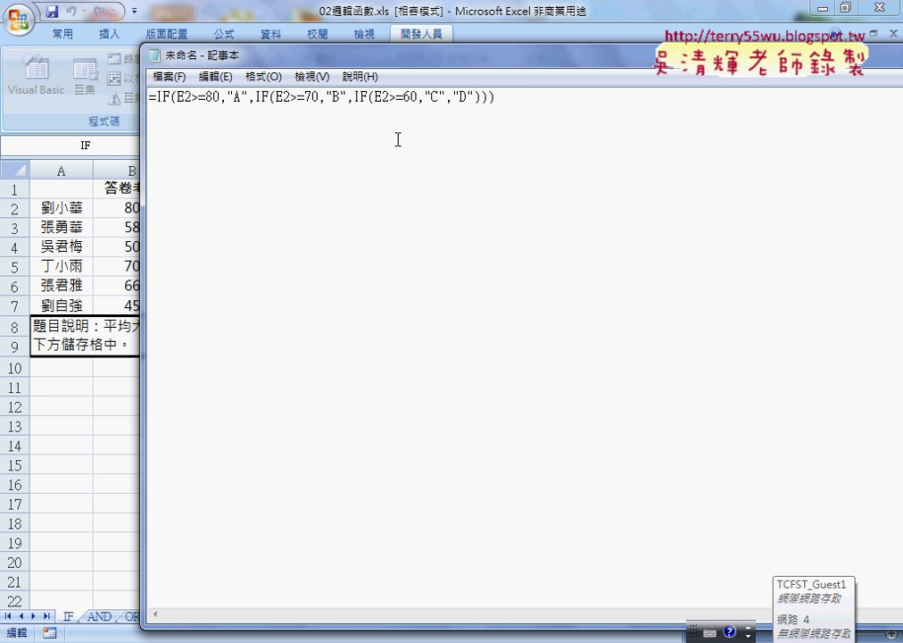
click(214, 77)
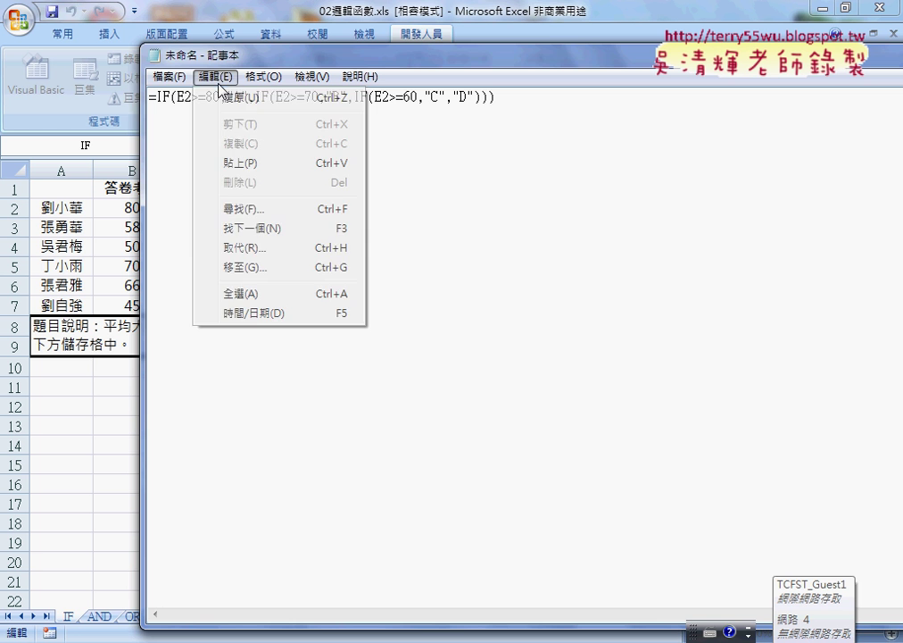
click(259, 249)
text(")
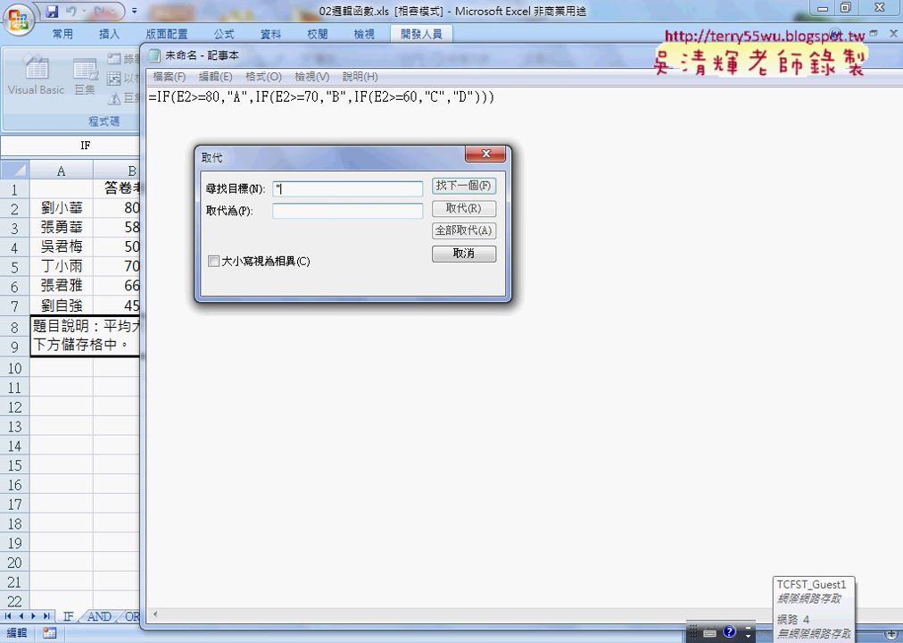
click(320, 211)
text("")
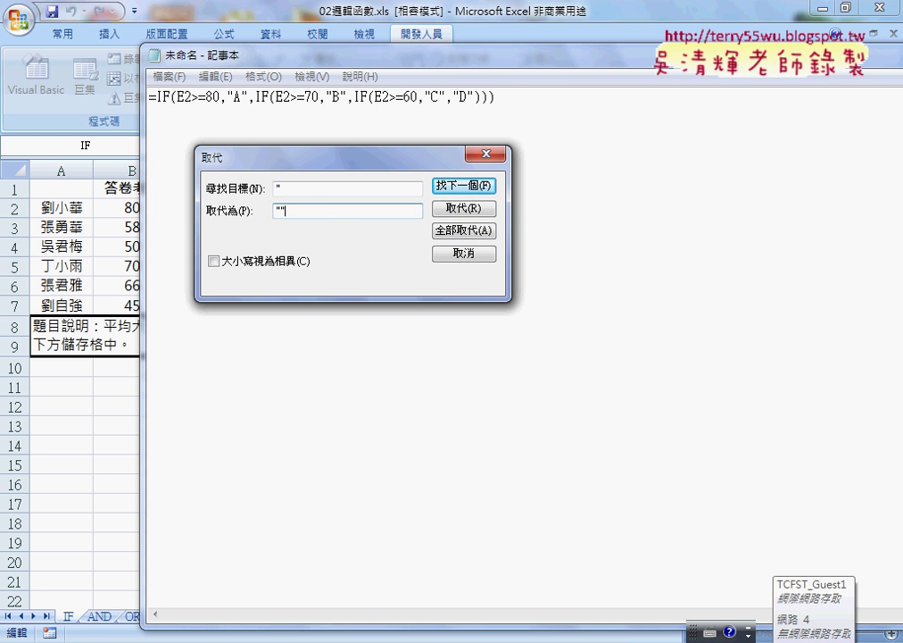
click(464, 230)
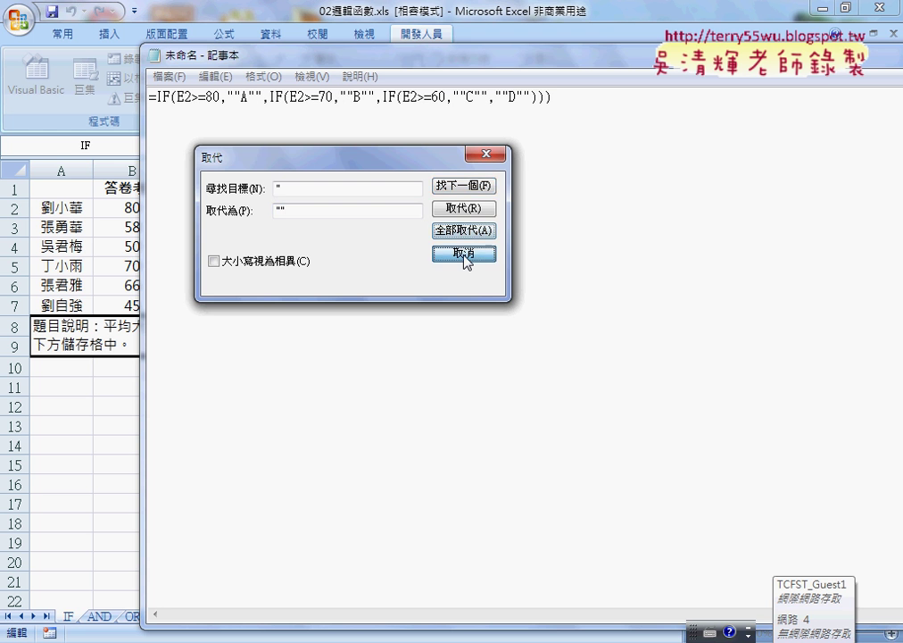
click(464, 253)
Copy the quote-doubled formula line and minimize Notepad
drag(562, 96, 148, 96)
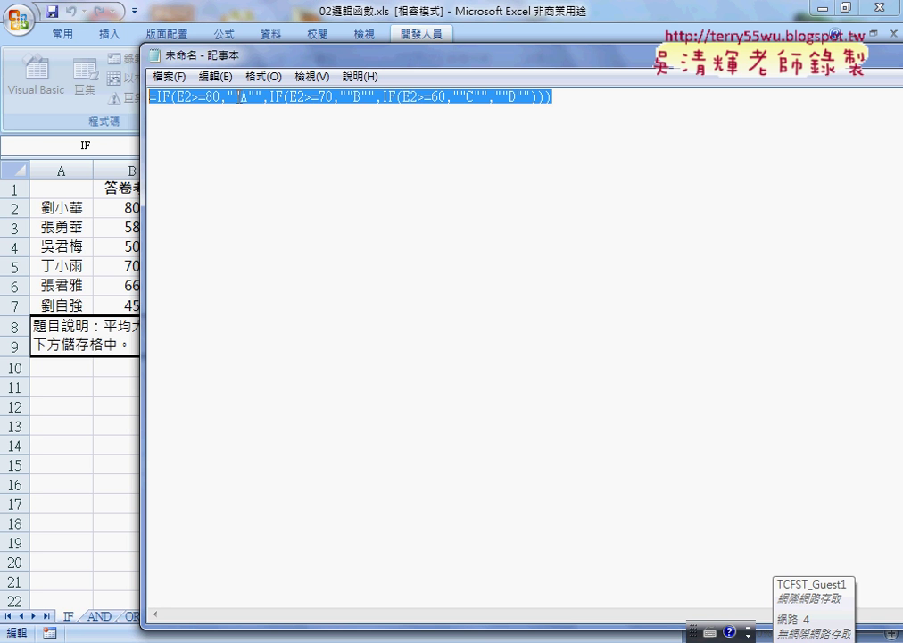
right_click(239, 100)
click(262, 153)
drag(855, 71, 625, 70)
click(765, 49)
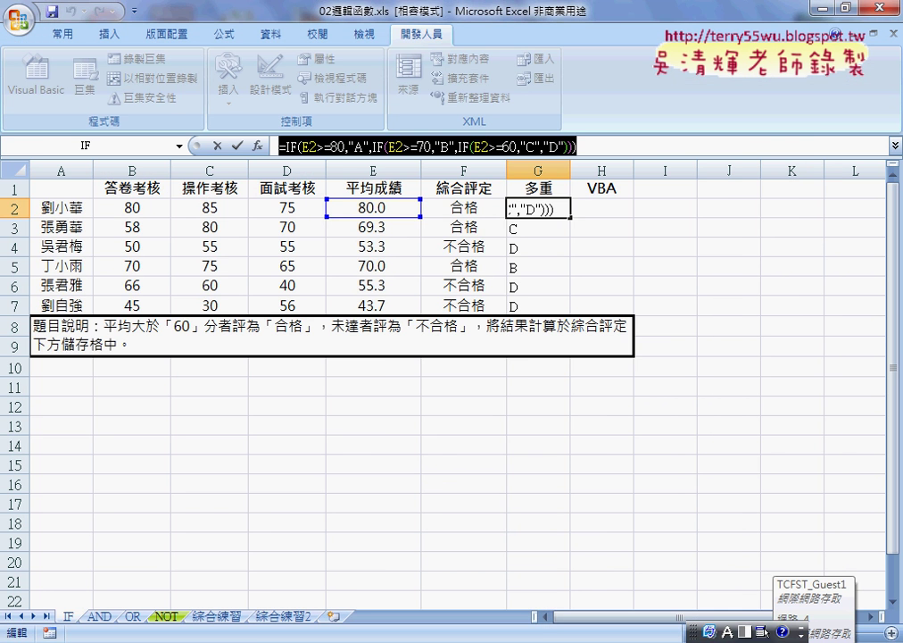
Cancel the pending edit in cell G2
mouse_move(765, 631)
click(469, 564)
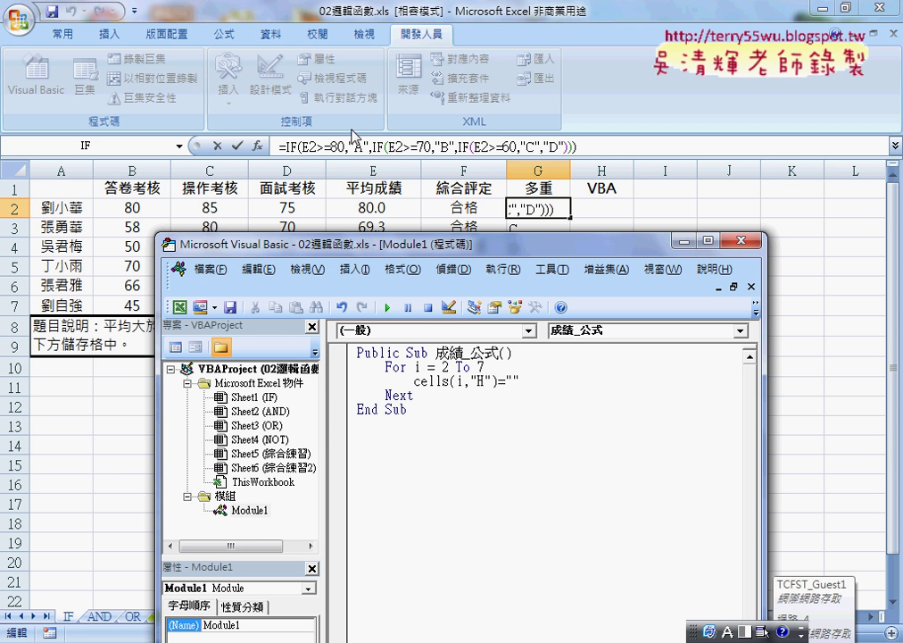
click(222, 154)
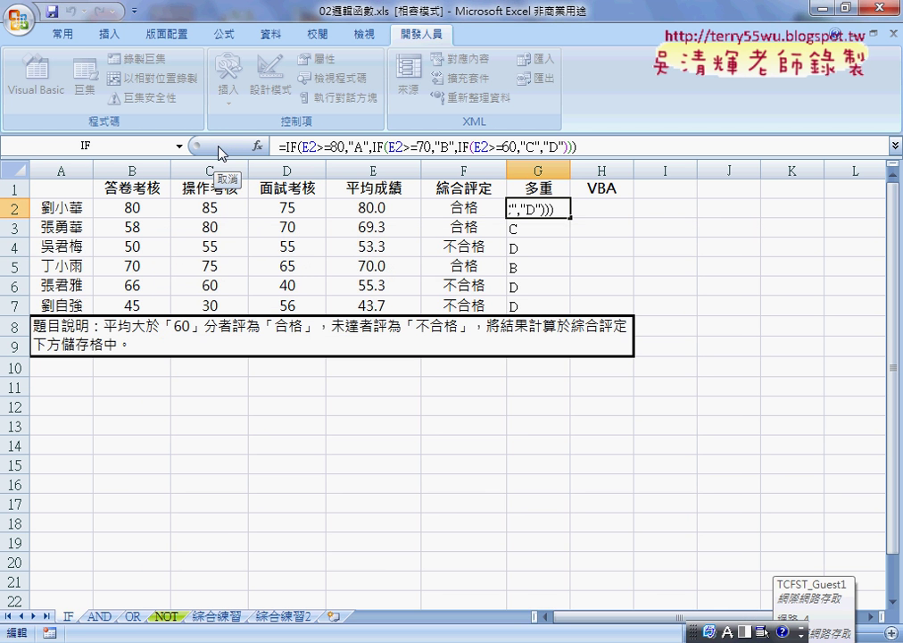
click(219, 148)
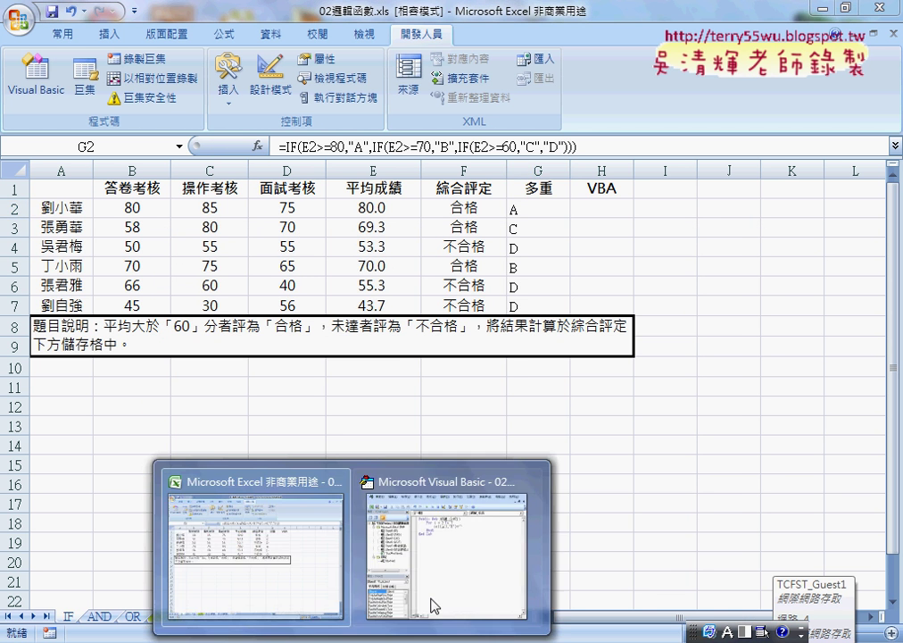
Paste the quote-doubled IF formula between the quotes of cells(i,"H")=""
click(433, 598)
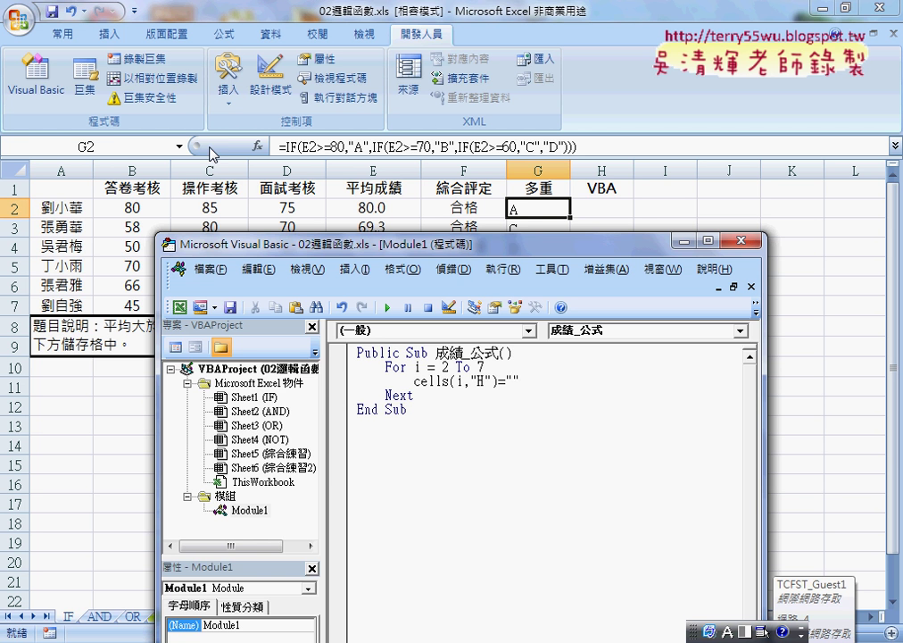
click(515, 381)
key(ctrl+v)
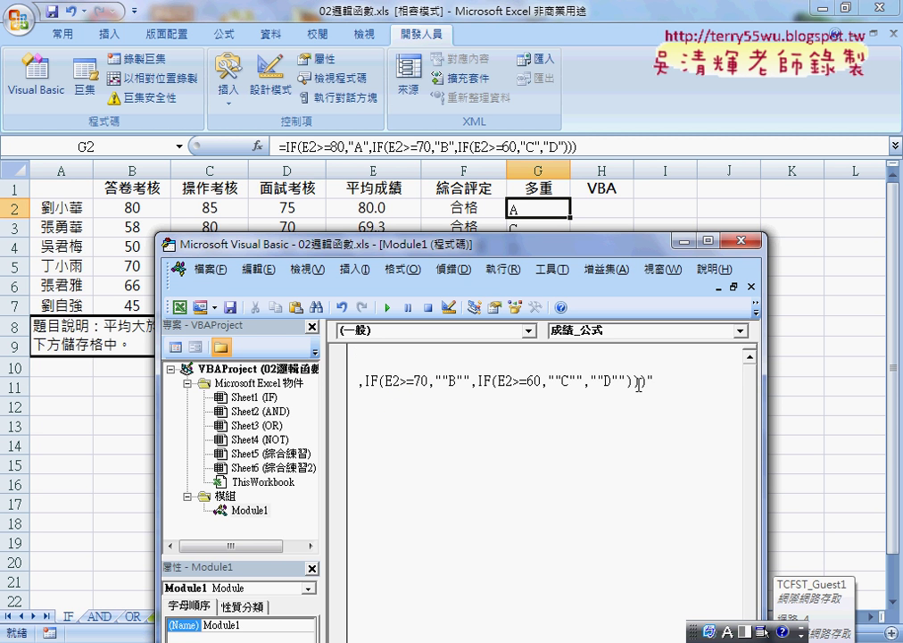
key(Home)
click(362, 381)
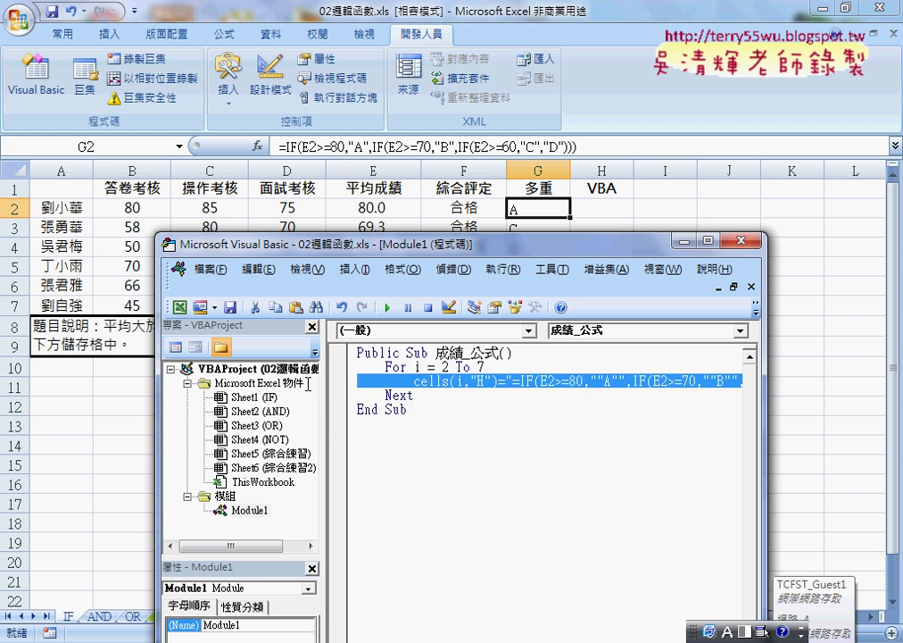
drag(520, 244, 321, 165)
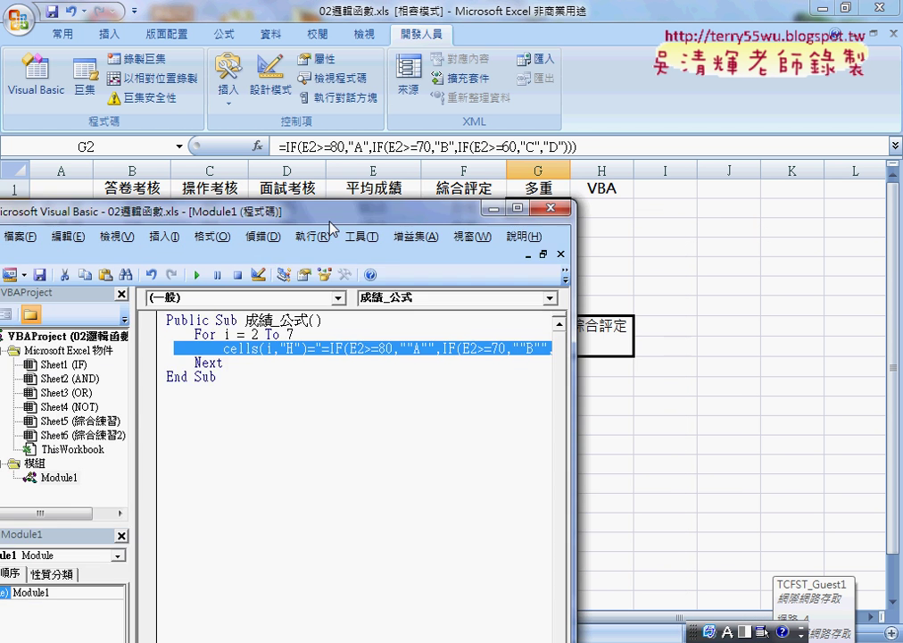
click(357, 285)
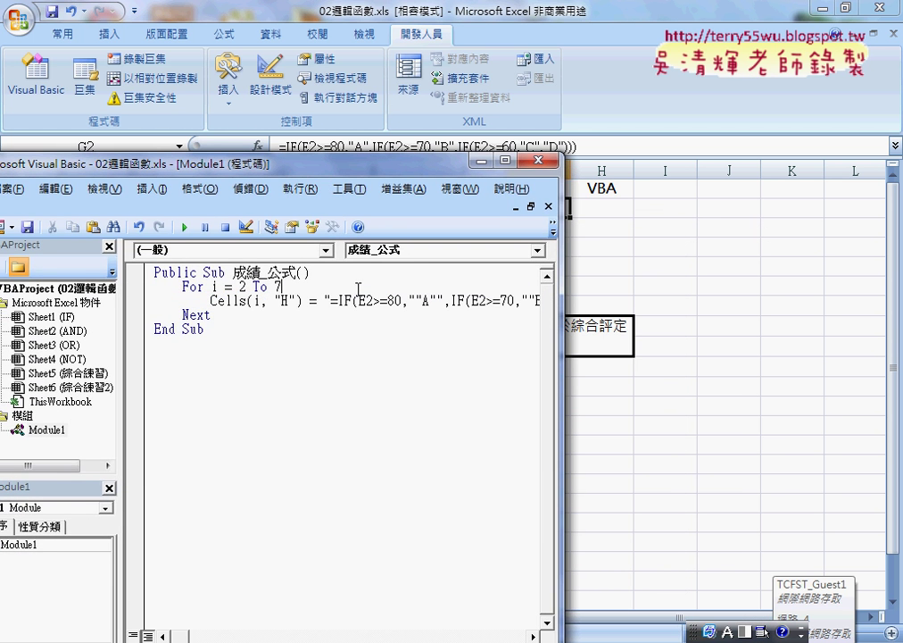
Run the 成績_公式 macro from the VBA editor
click(182, 227)
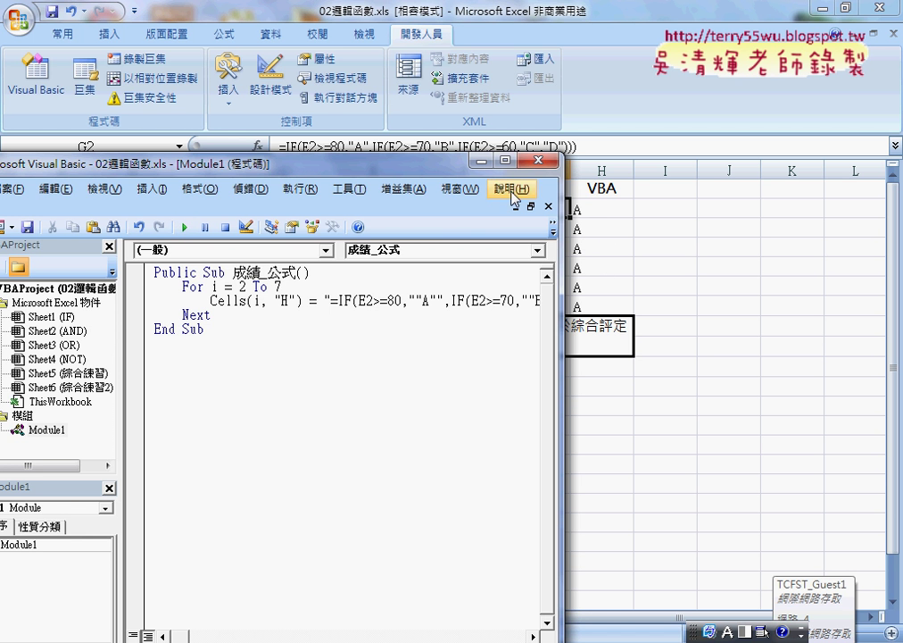
drag(397, 170, 391, 279)
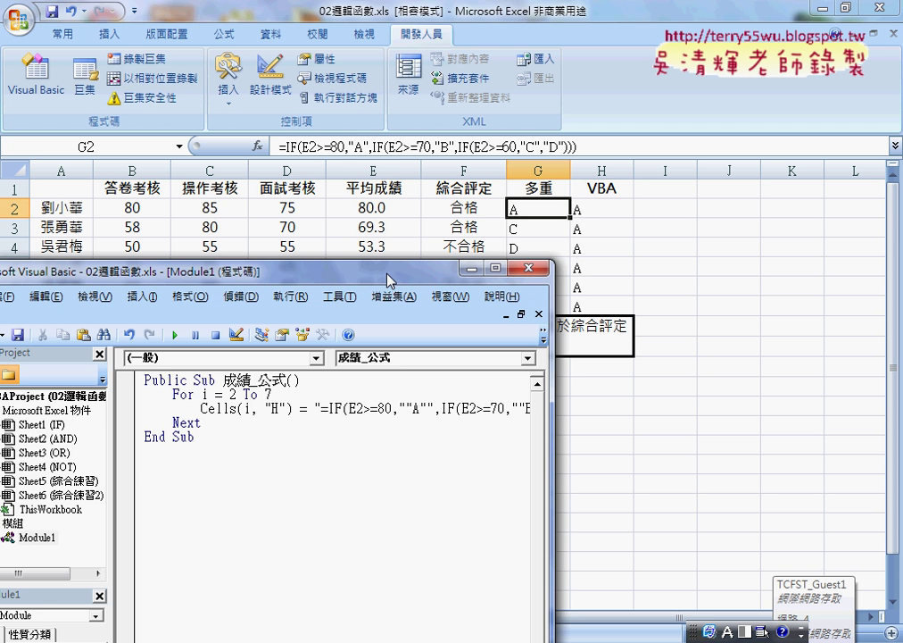
click(601, 208)
Inspect H2:H7, where every formula references E2 and shows A
click(605, 227)
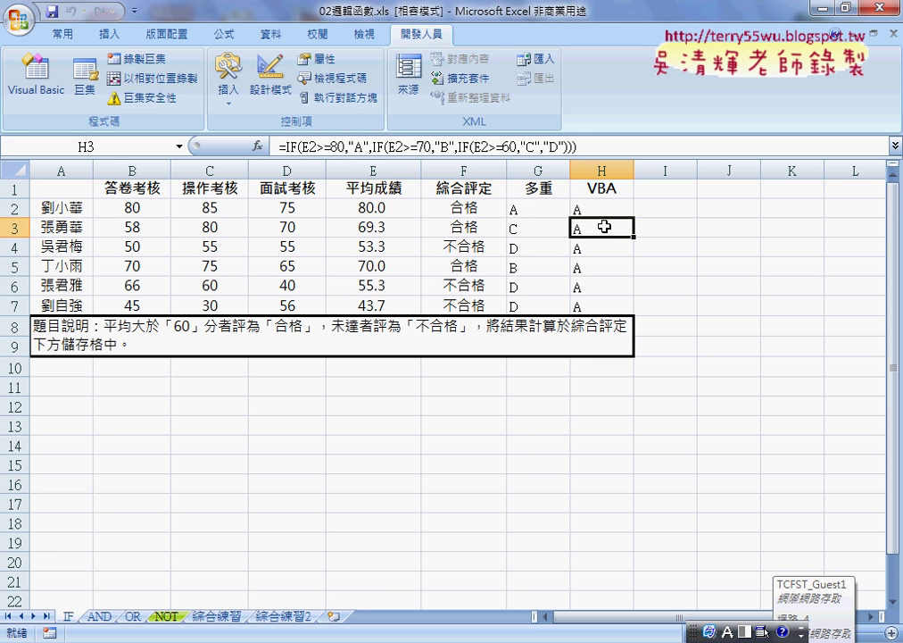
click(611, 244)
click(610, 264)
click(601, 209)
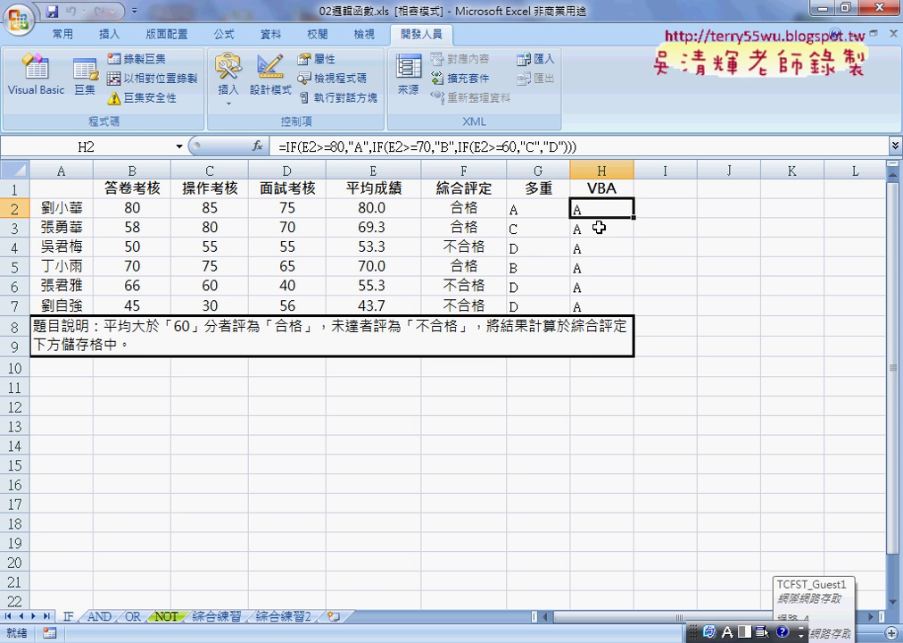
click(599, 228)
click(604, 250)
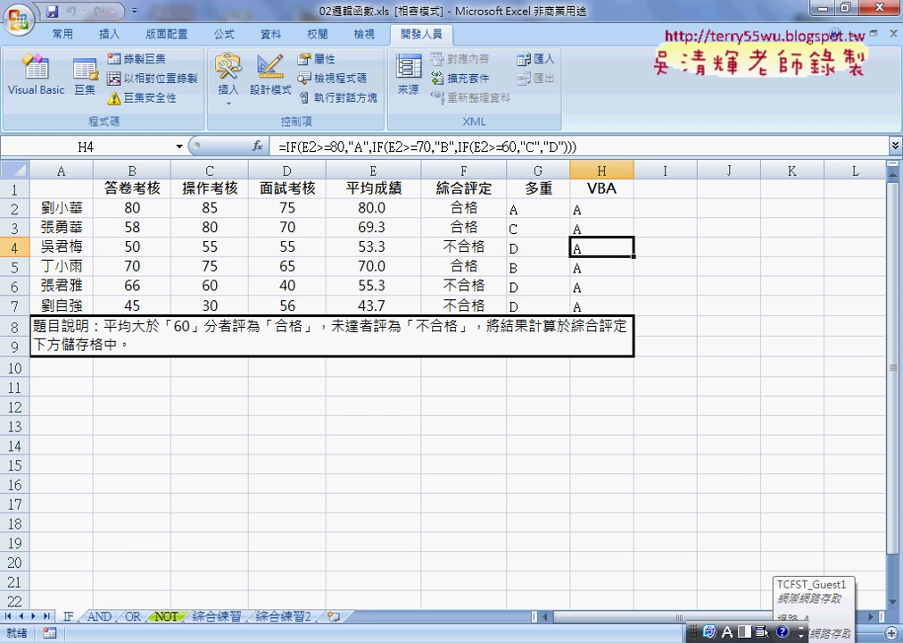
mouse_move(765, 631)
click(410, 548)
Reposition and widen the Visual Basic Editor window so the full formula line is visible
drag(393, 275, 513, 57)
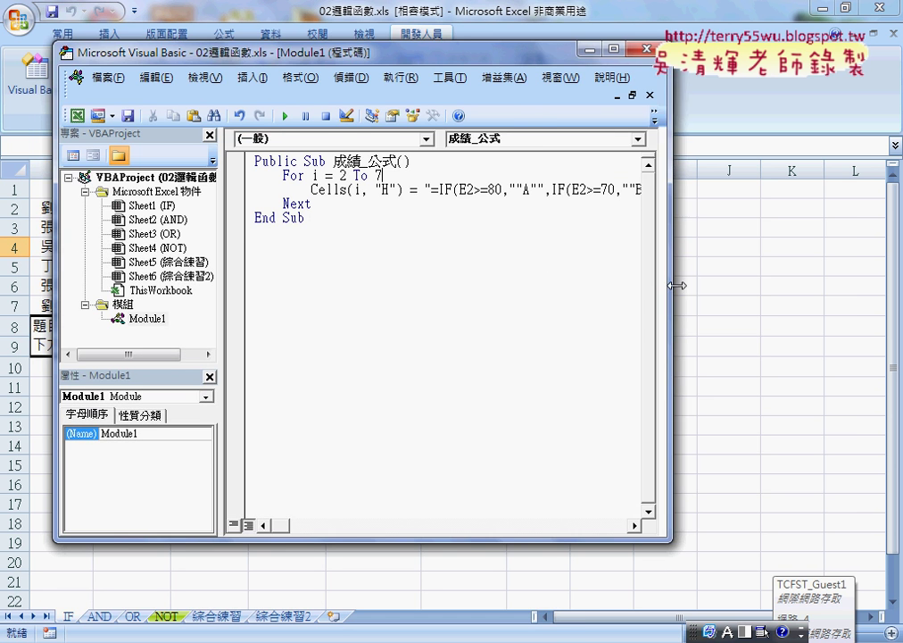
drag(677, 284, 858, 285)
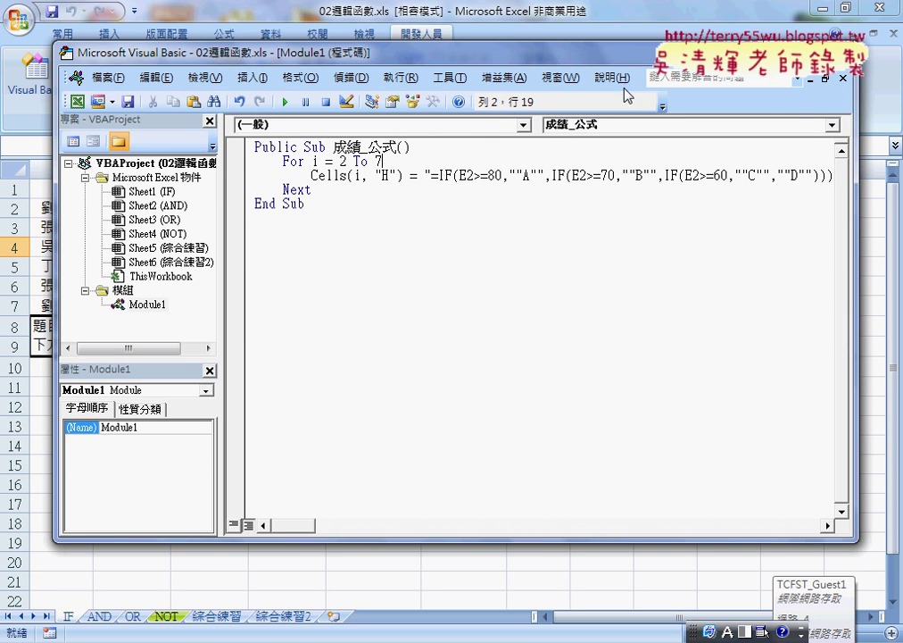
drag(571, 51, 442, 50)
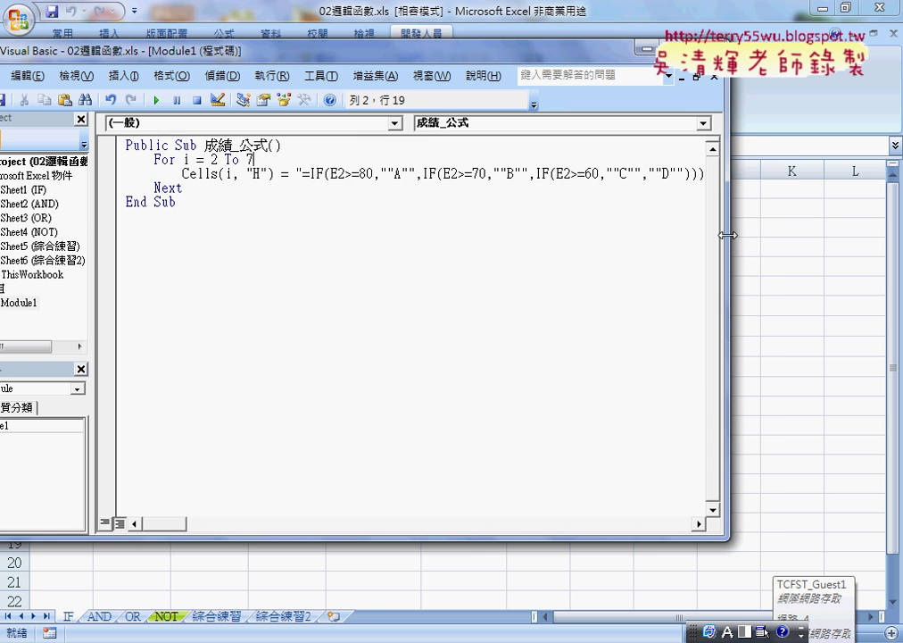
drag(728, 234, 788, 234)
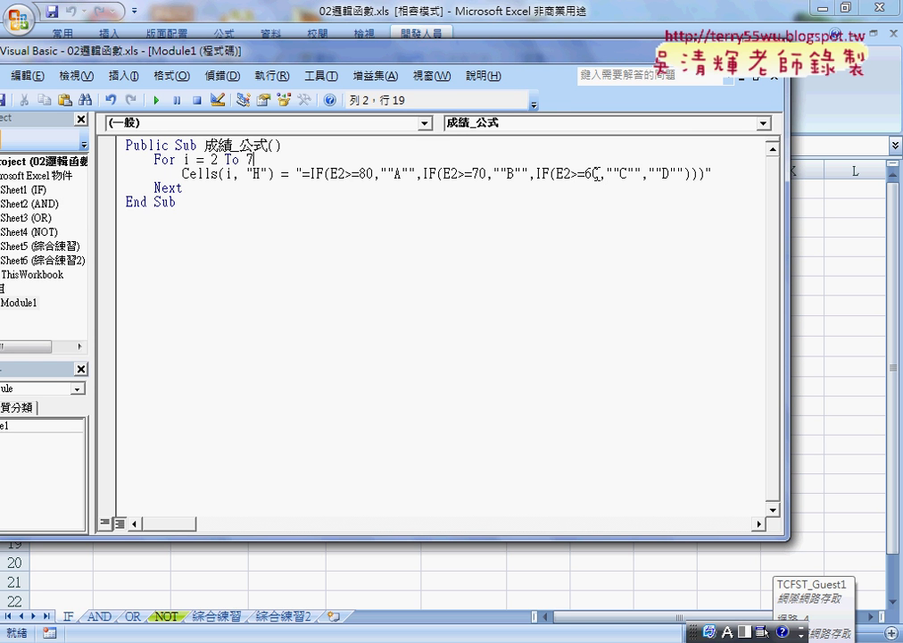
Replace the 2 in the first E2 reference with quotes, ampersands and the loop variable i
drag(336, 174, 344, 174)
text(")
key(BackSpace)
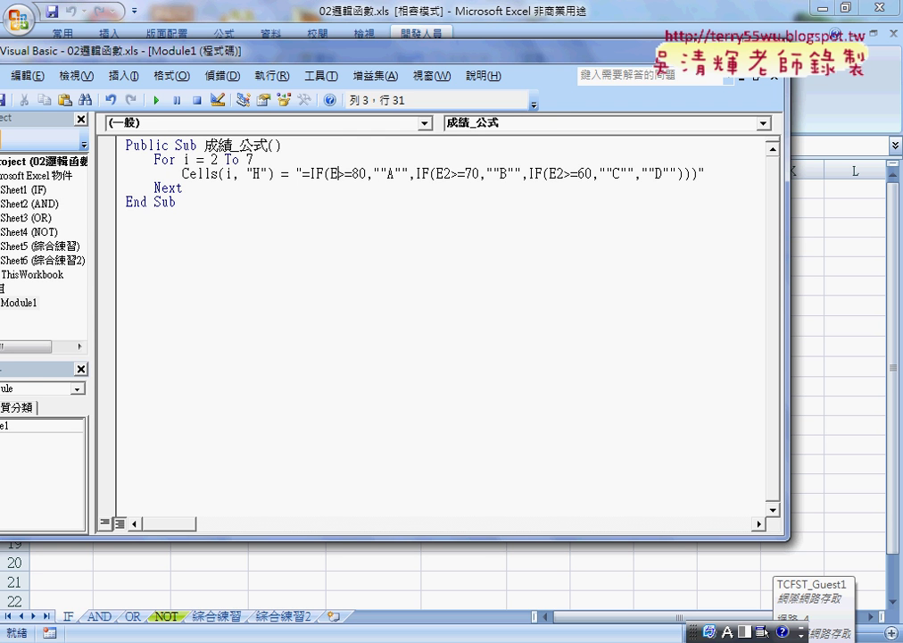
text(2)
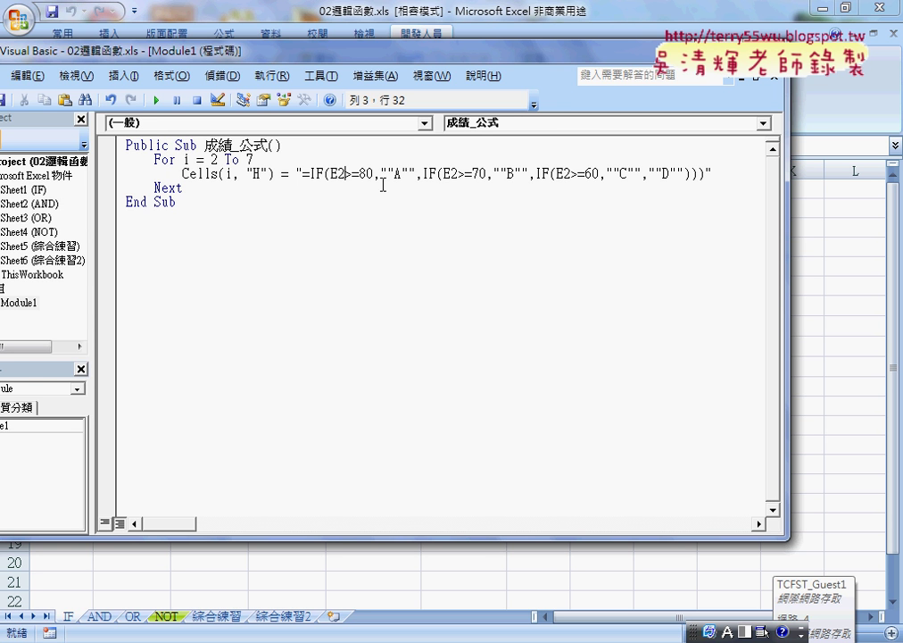
drag(346, 174, 340, 174)
text("")
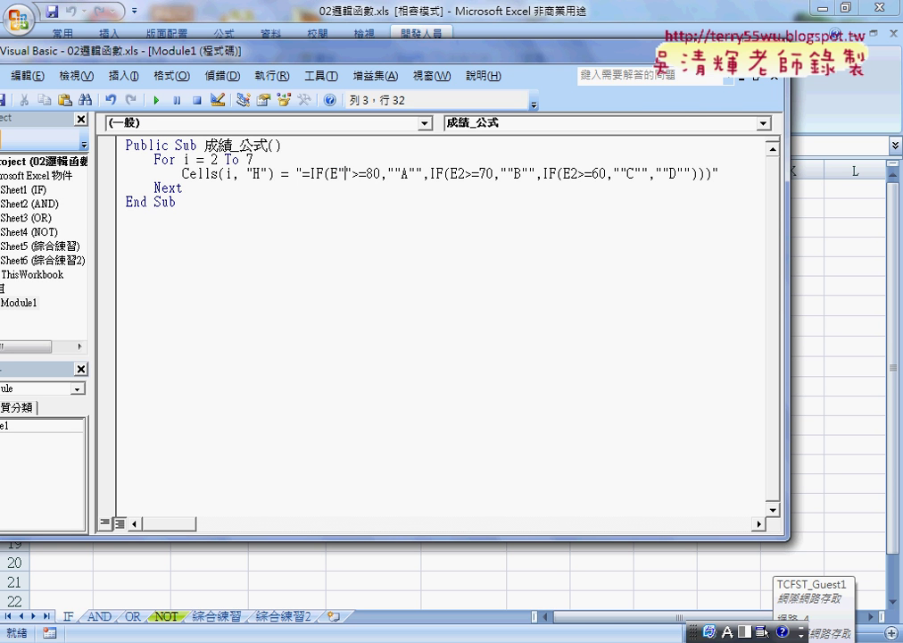
text(&&)
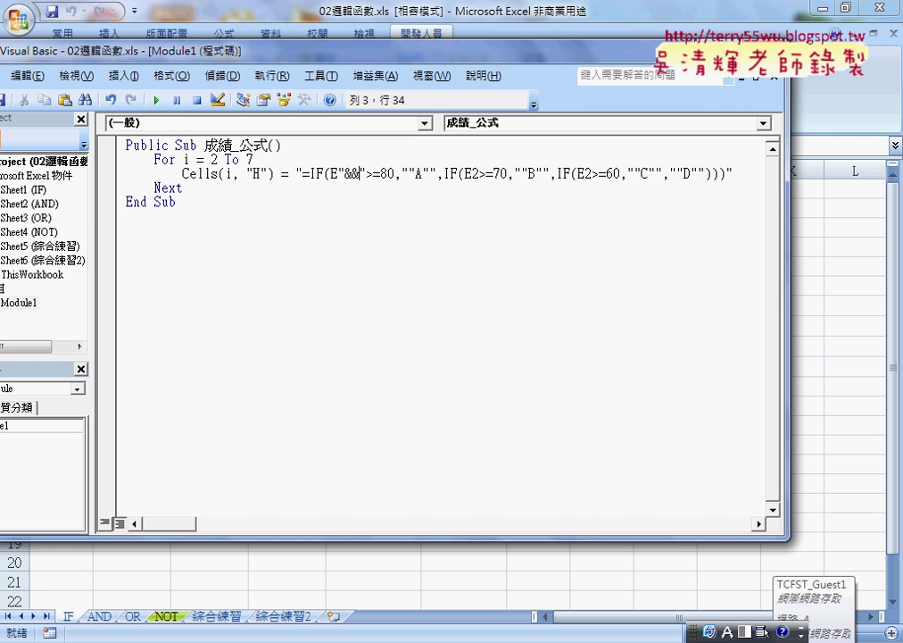
click(354, 173)
text(i)
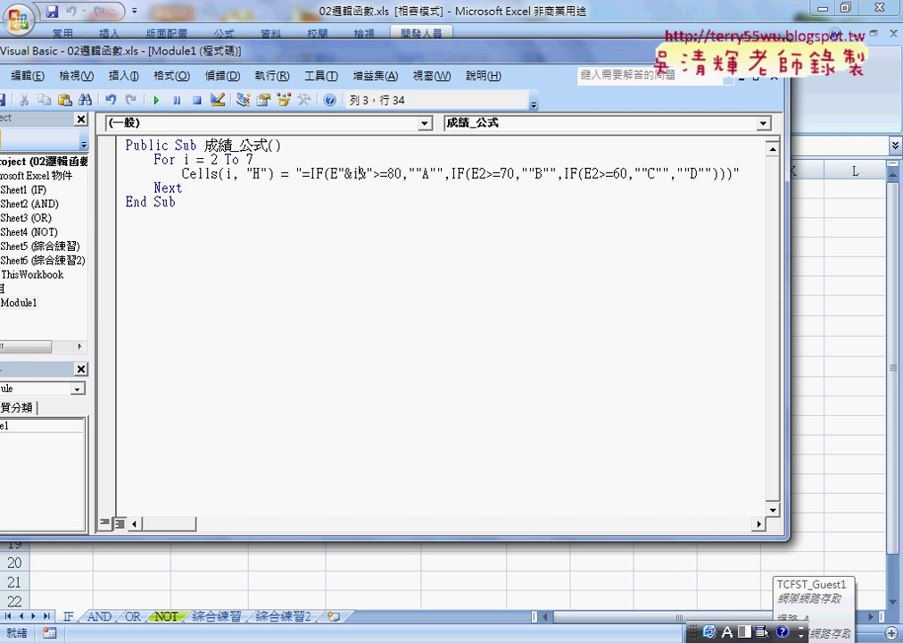
Space out the ampersands so the first test reads "=IF(E" & i & ">=80"
key(Left)
key(Left)
key(space)
key(Right)
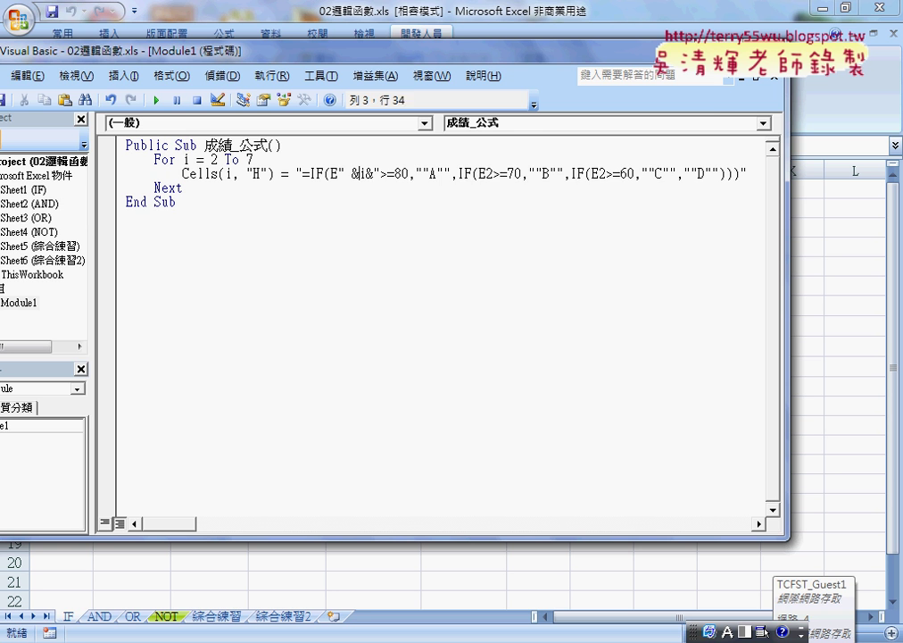
key(space)
key(Right)
key(space)
key(Right)
key(space)
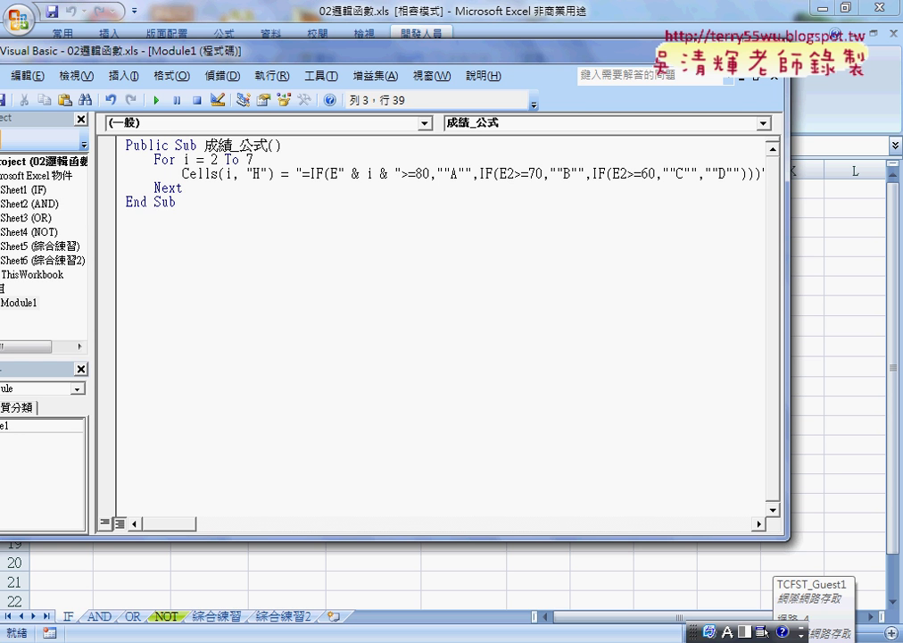
click(498, 262)
Mark the hard-coded 2s in the second and third tests and select the row-variable piece
drag(507, 173, 516, 173)
drag(620, 173, 626, 174)
drag(336, 173, 401, 173)
Copy the " & i & " piece of the formula
right_click(375, 175)
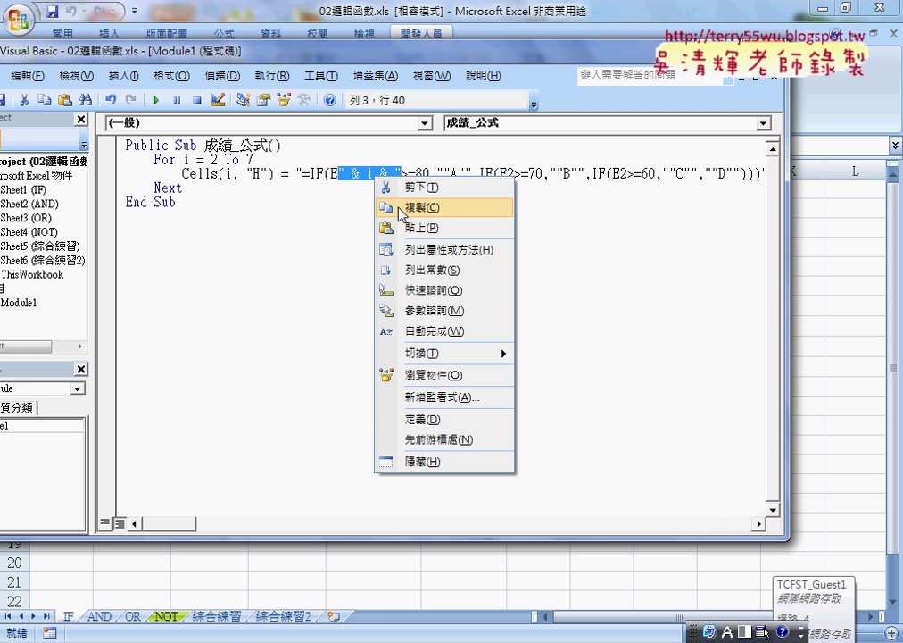
click(399, 208)
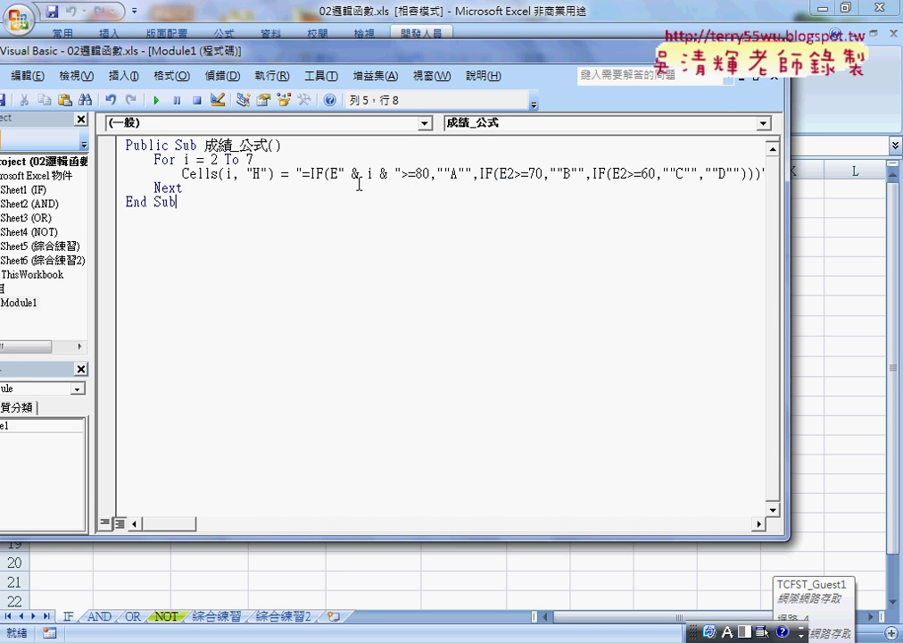
drag(345, 174, 402, 173)
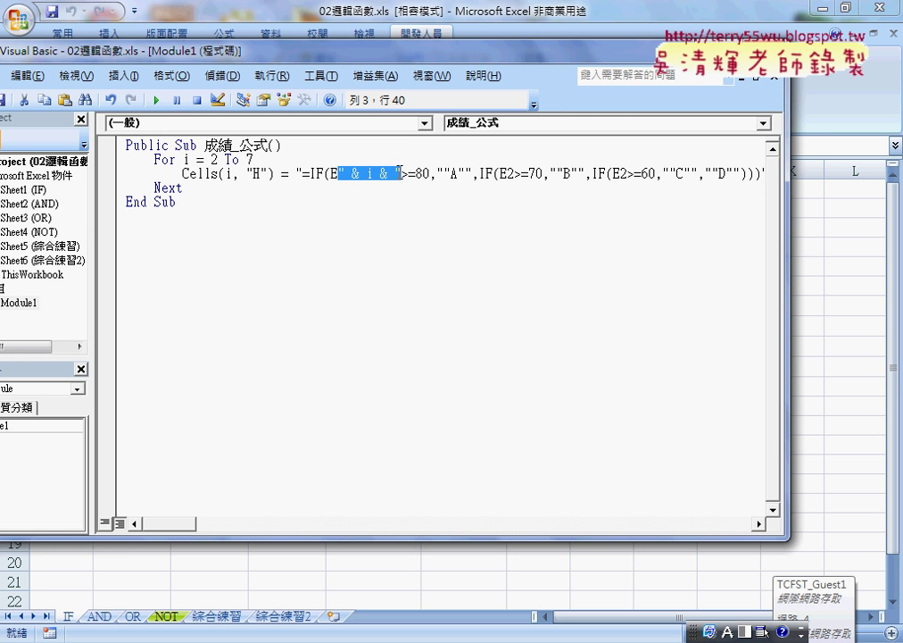
right_click(385, 174)
click(408, 203)
Paste " & i & " over the 2 in the >=70 and >=60 tests' E2 references
drag(506, 174, 513, 174)
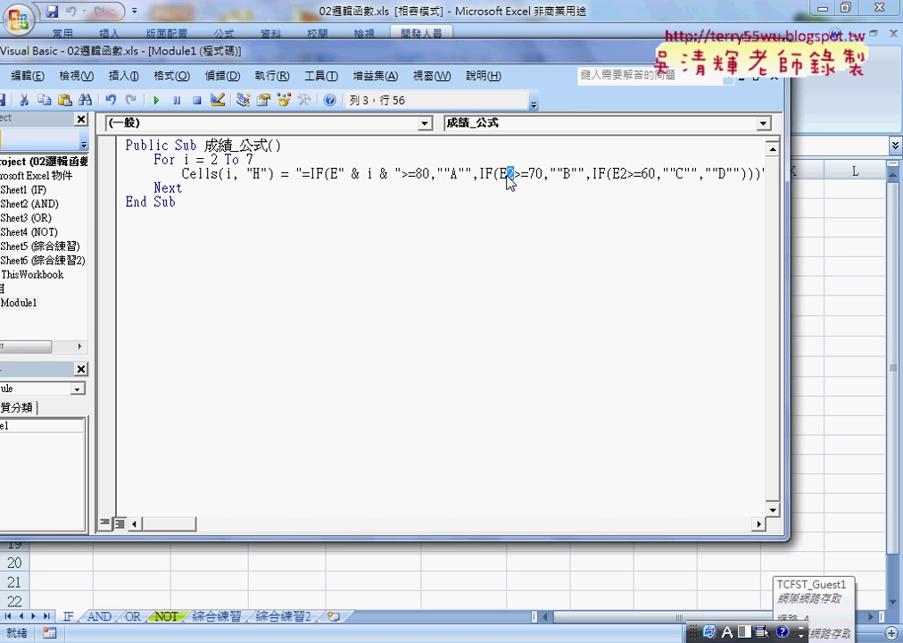
right_click(510, 175)
click(538, 229)
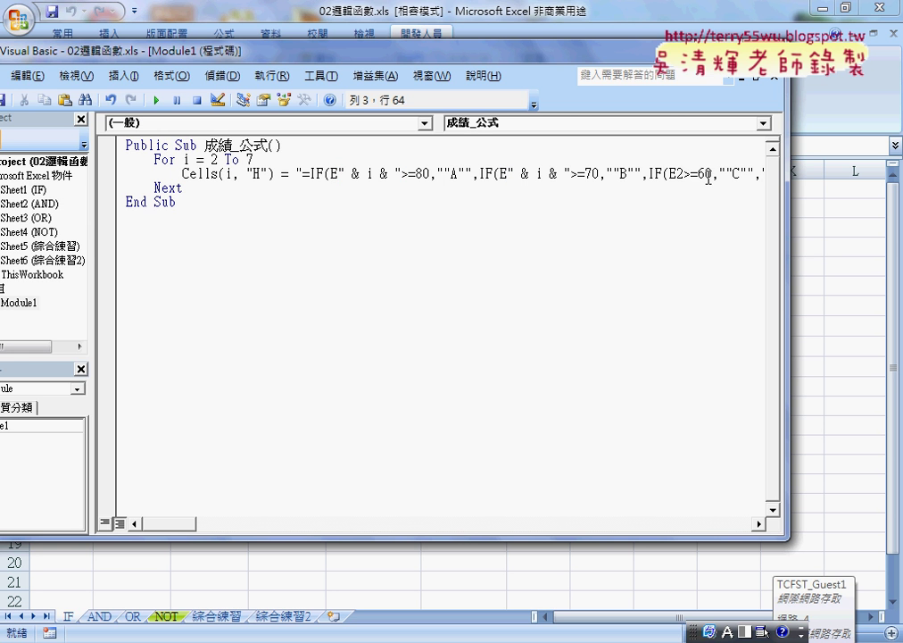
drag(676, 174, 683, 175)
right_click(734, 175)
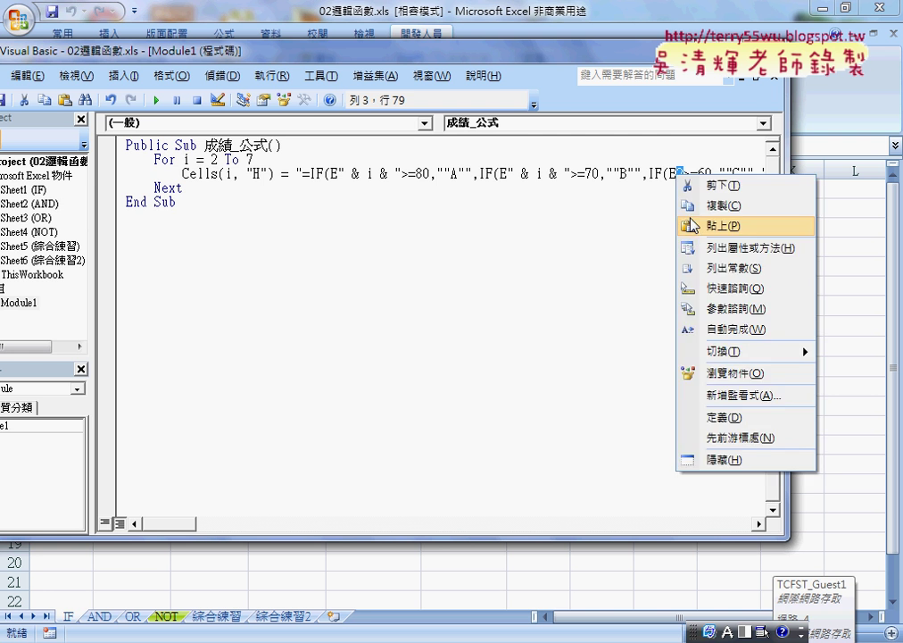
click(754, 234)
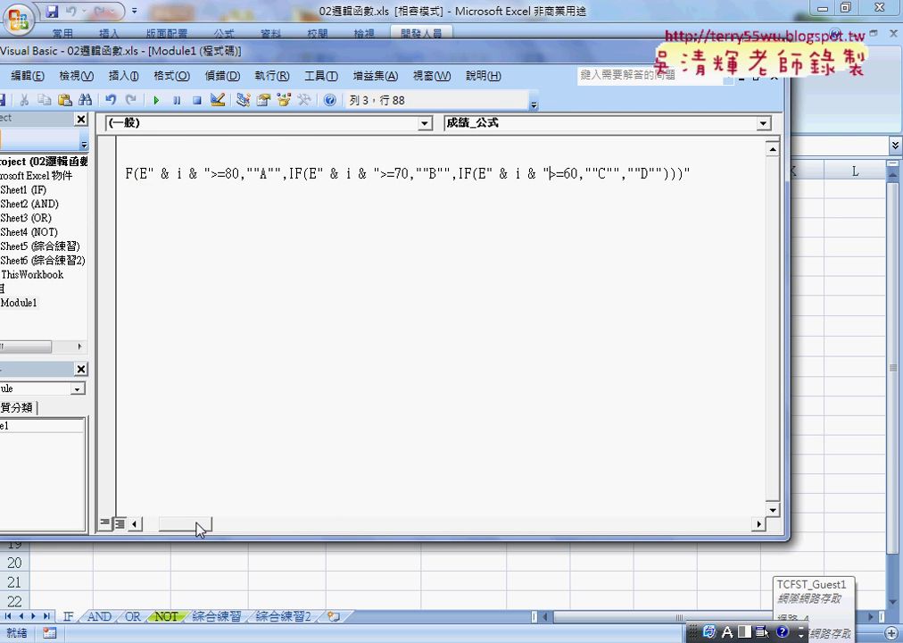
drag(181, 524, 172, 527)
drag(410, 51, 357, 105)
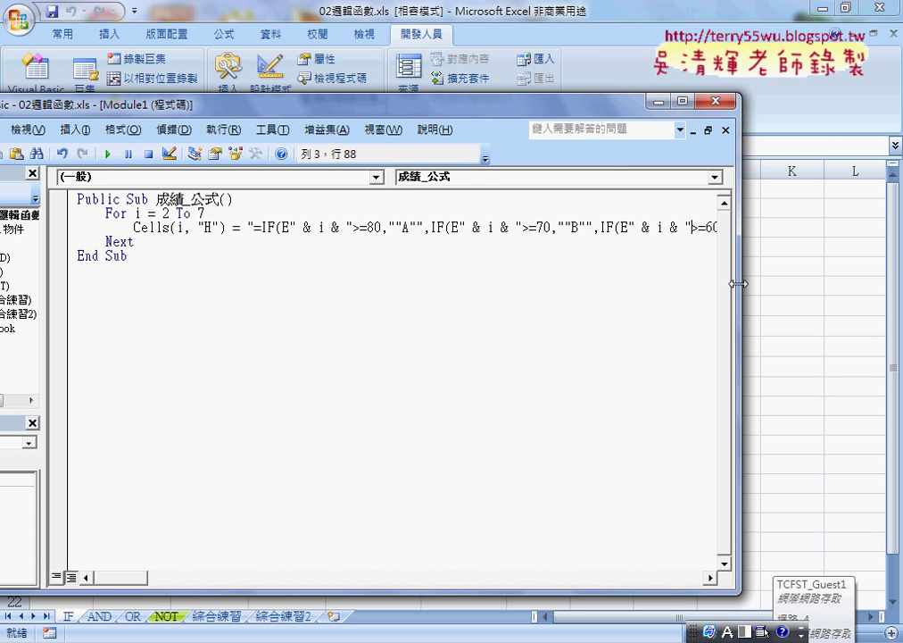
Run 成績_公式 and check that H2:H7 show A, C, D, B, D, D, inspecting H2's formula
drag(738, 284, 538, 285)
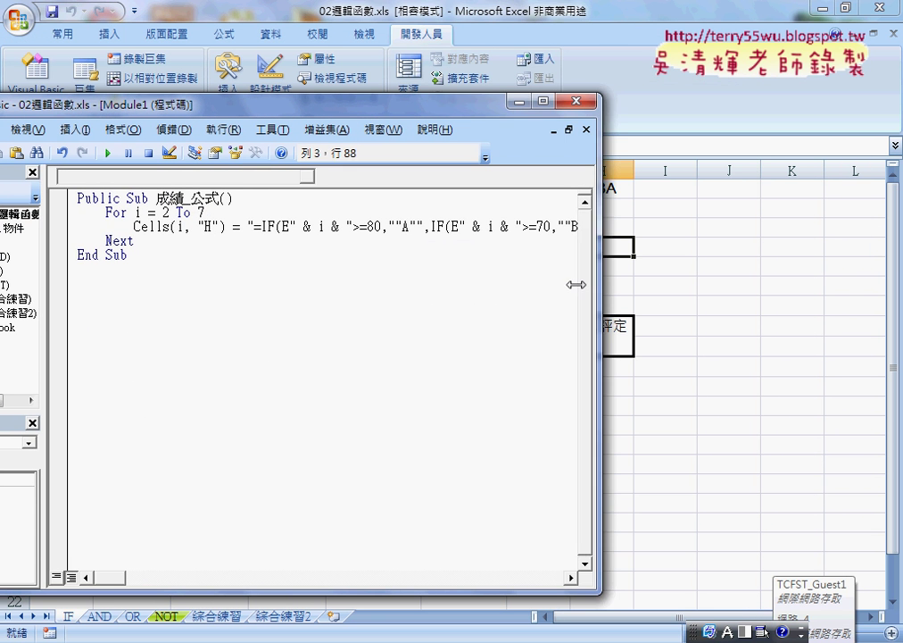
click(368, 227)
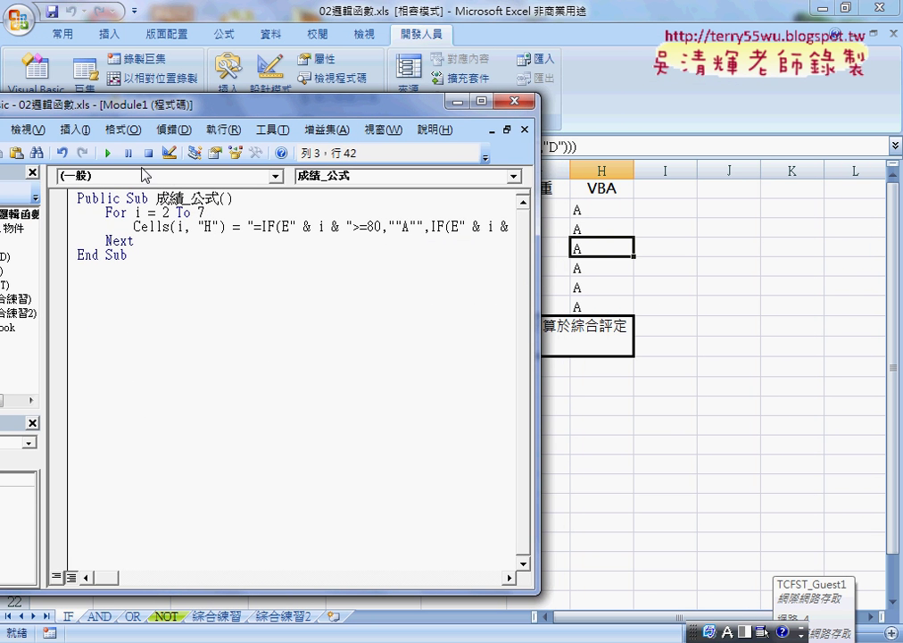
click(108, 153)
drag(297, 98, 228, 99)
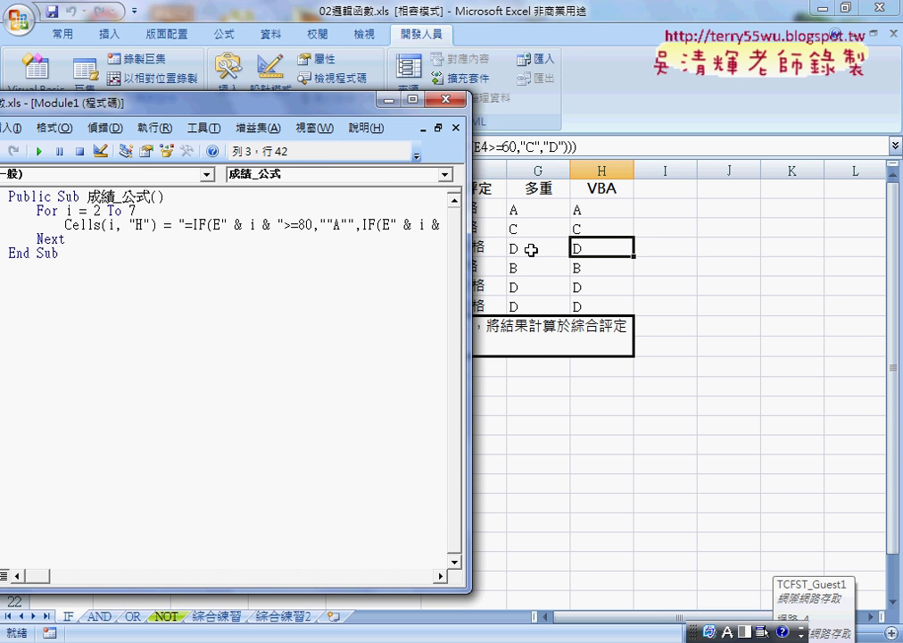
click(601, 209)
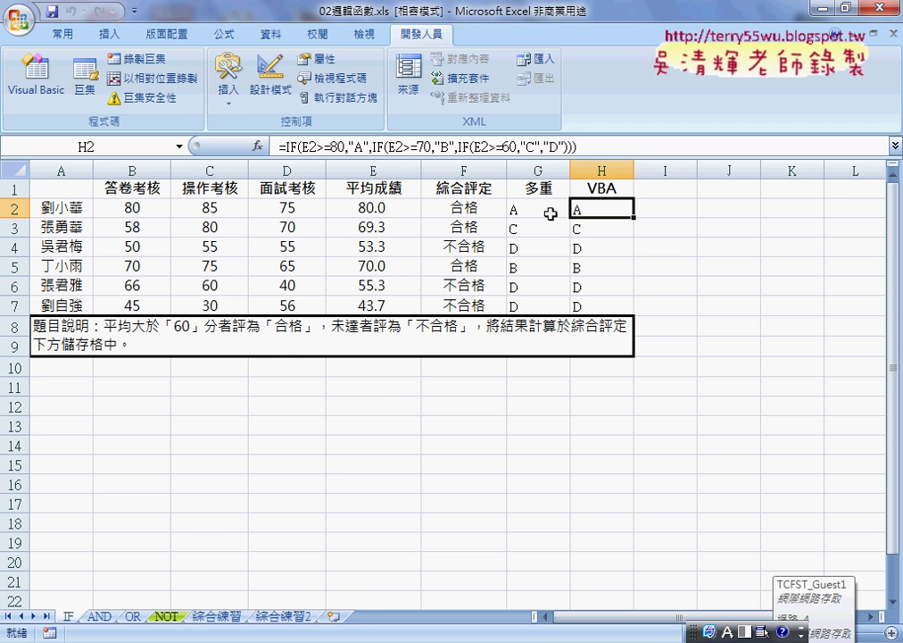
mouse_move(348, 638)
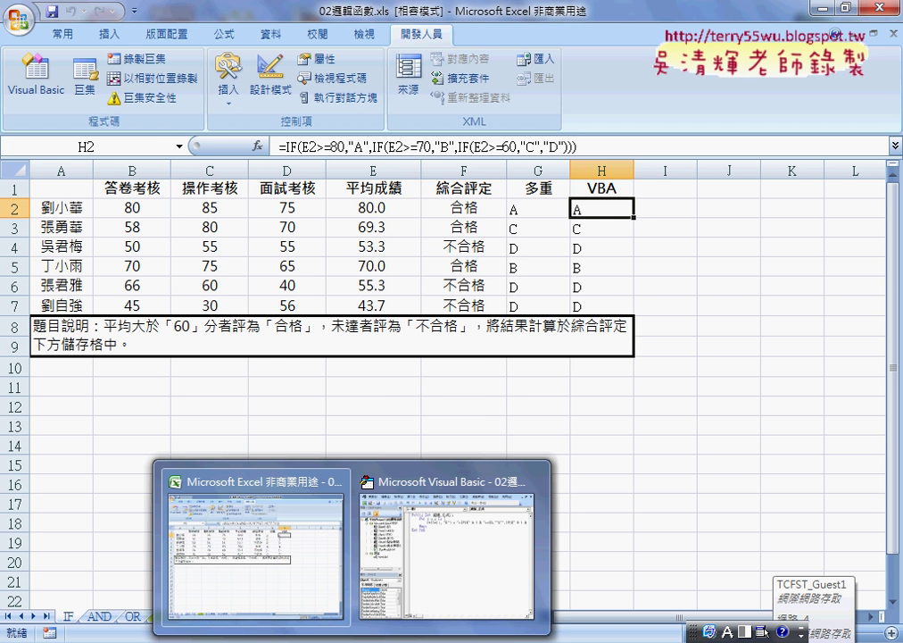
click(414, 588)
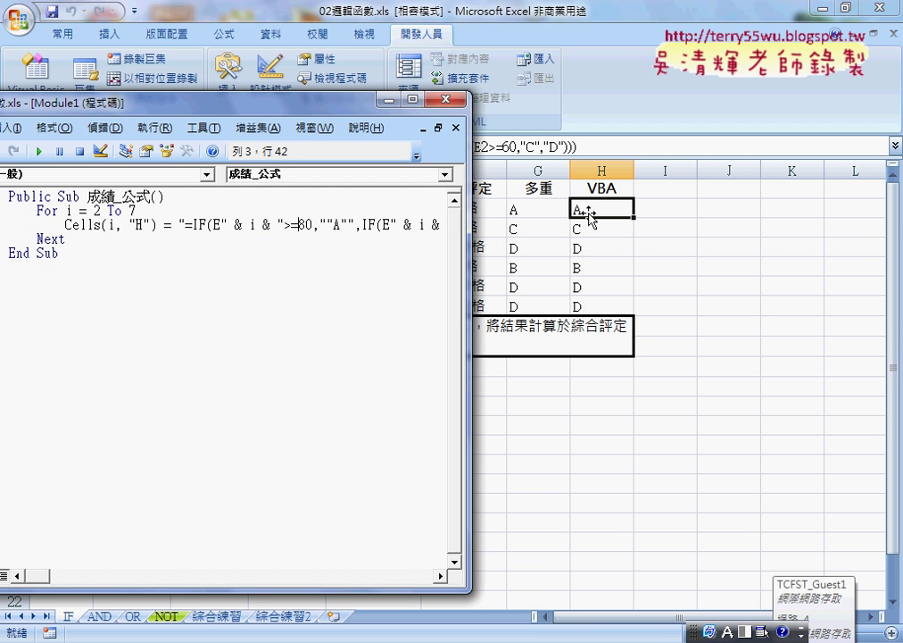
drag(306, 109, 479, 94)
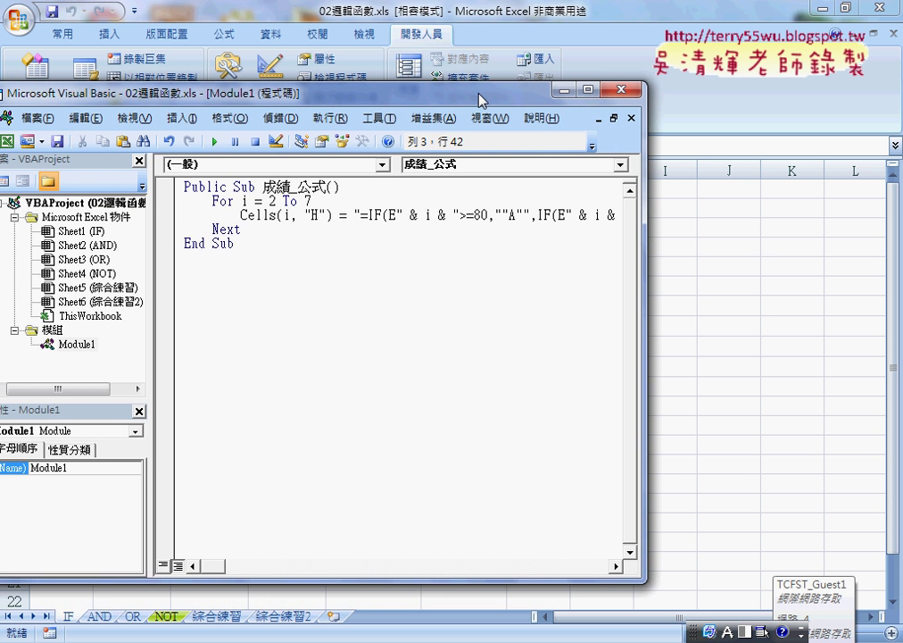
Duplicate the 成績_公式 procedure below itself with Ctrl+C and Ctrl+V
mouse_move(234, 242)
mouse_down()
mouse_move(182, 187)
mouse_move(214, 283)
mouse_up()
key(ctrl+c)
click(218, 284)
key(ctrl+v)
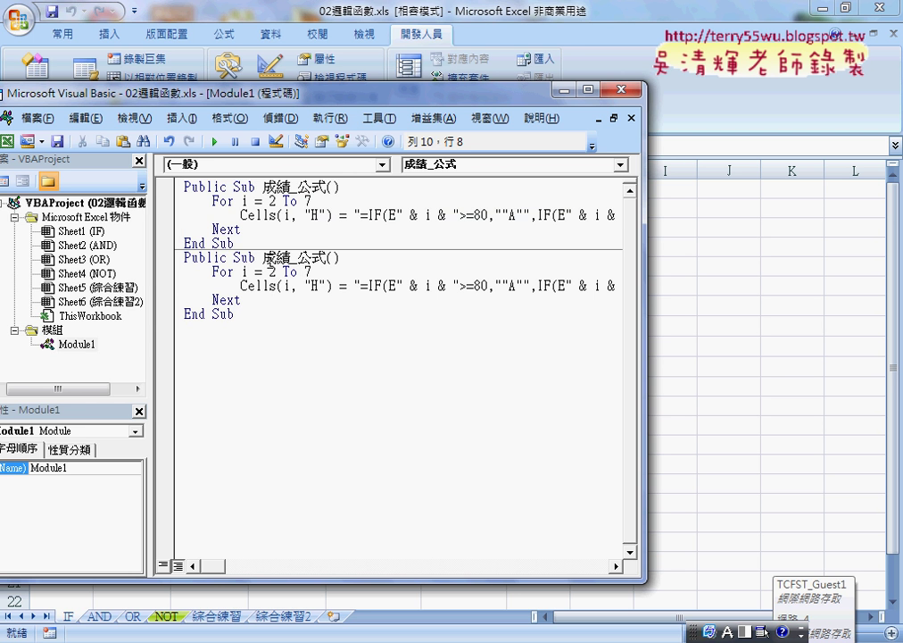
click(251, 243)
drag(251, 243, 183, 187)
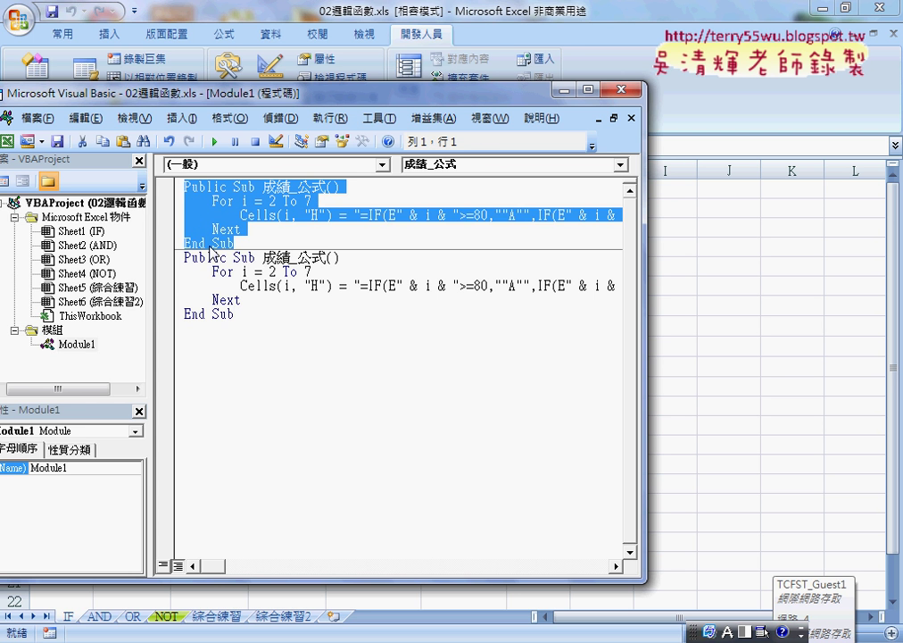
Rename the copy to 清除 and replace its IF formula with an empty string ""
drag(304, 259, 342, 261)
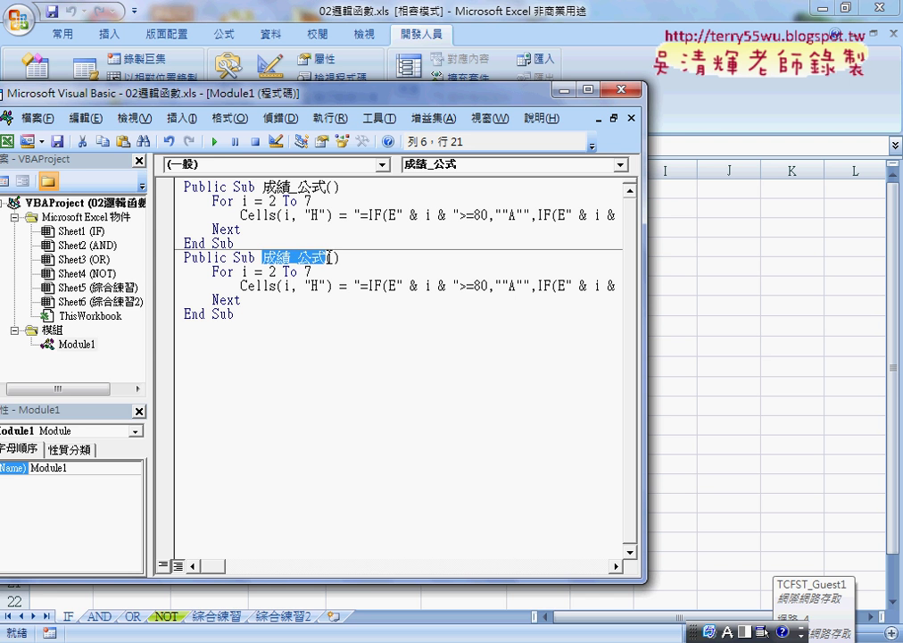
text(7)
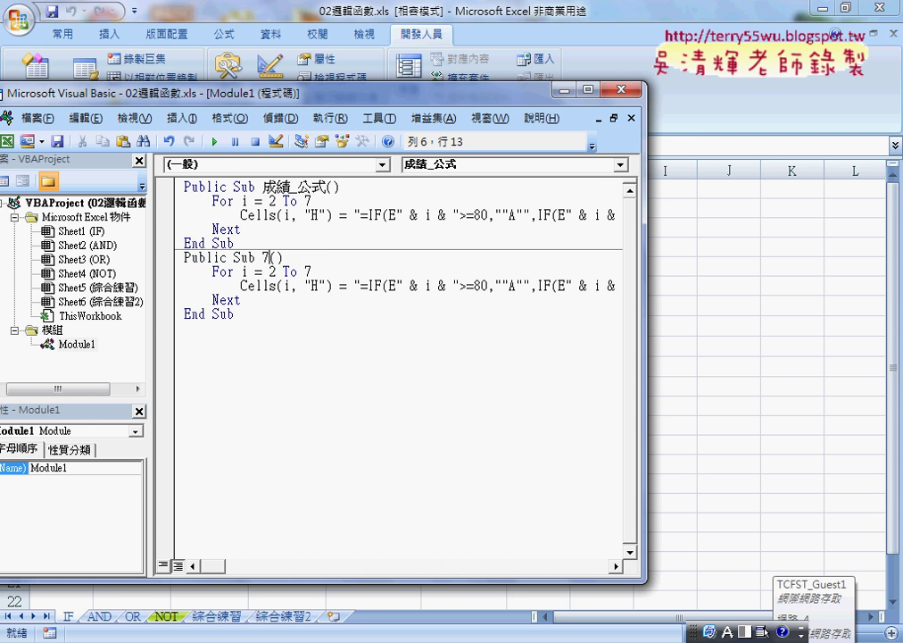
key(BackSpace)
key(shift)
text(清)
text(除)
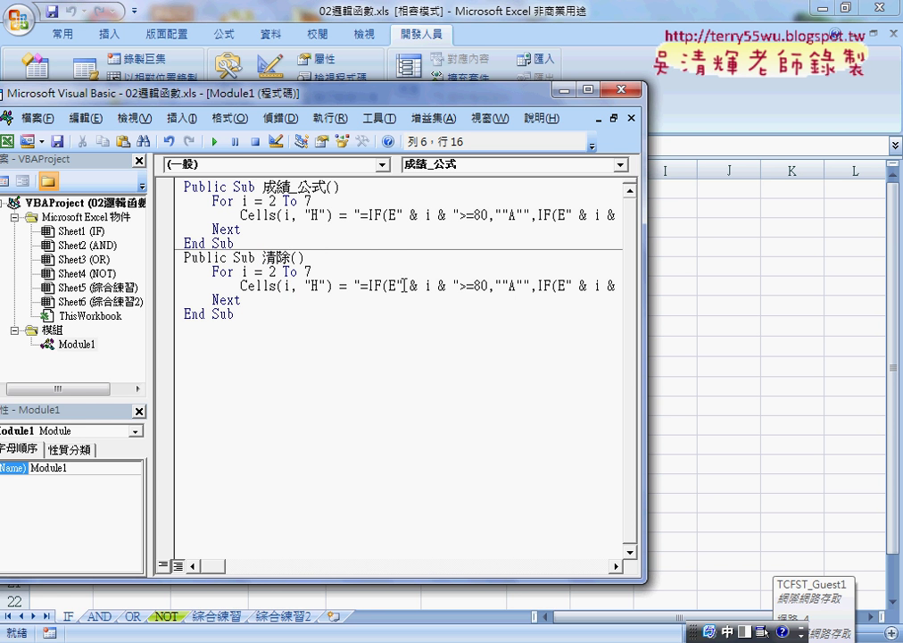
drag(366, 285, 703, 282)
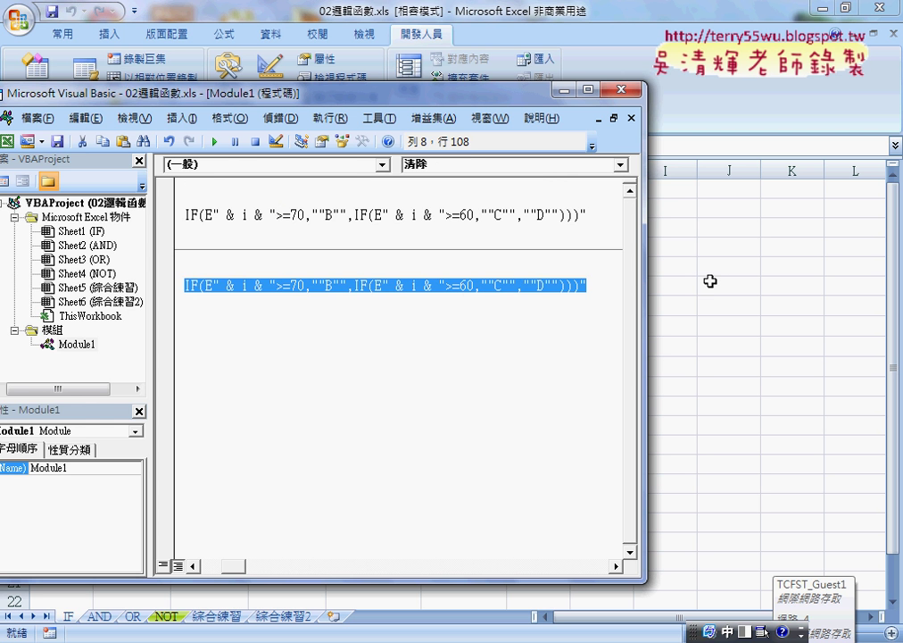
text(lls(i, "H") =)
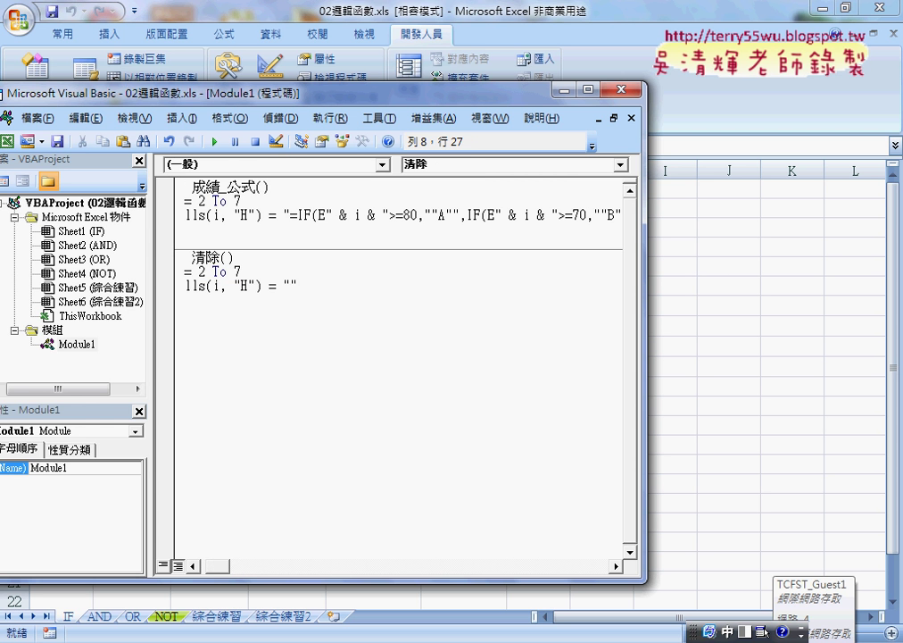
drag(479, 101, 362, 104)
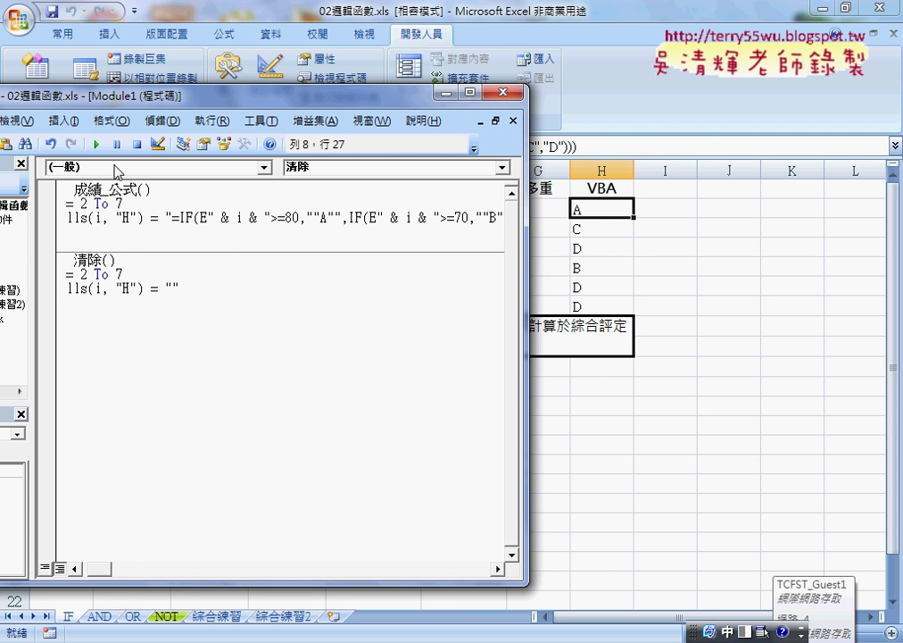
Run the 清除 macro to empty column H and check the worksheet
click(95, 144)
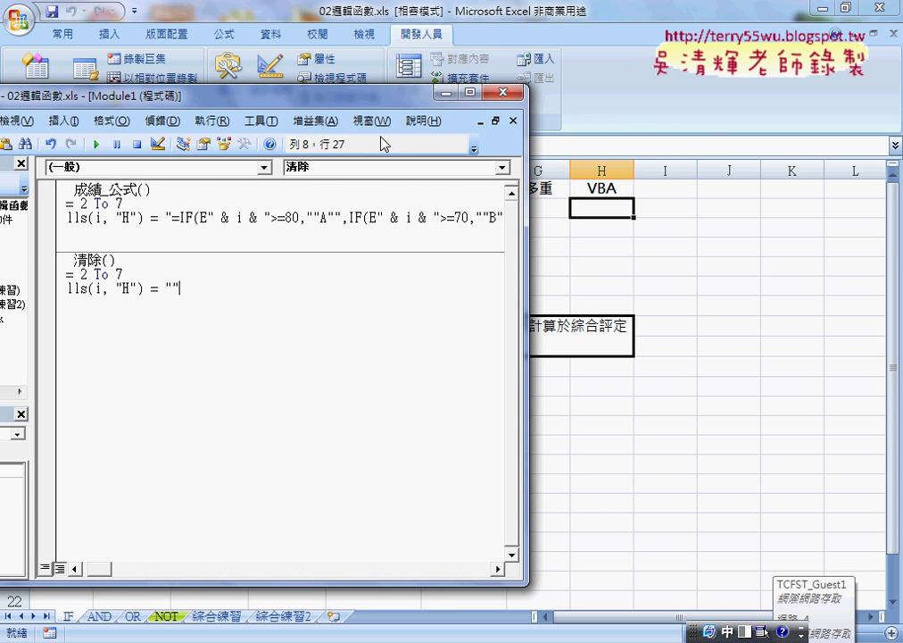
drag(312, 97, 630, 86)
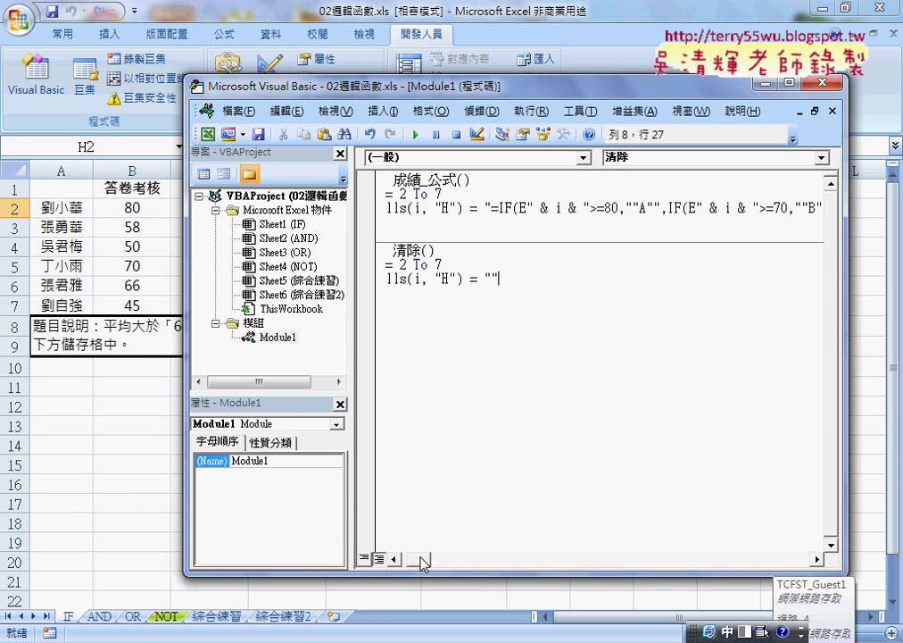
drag(423, 560, 406, 560)
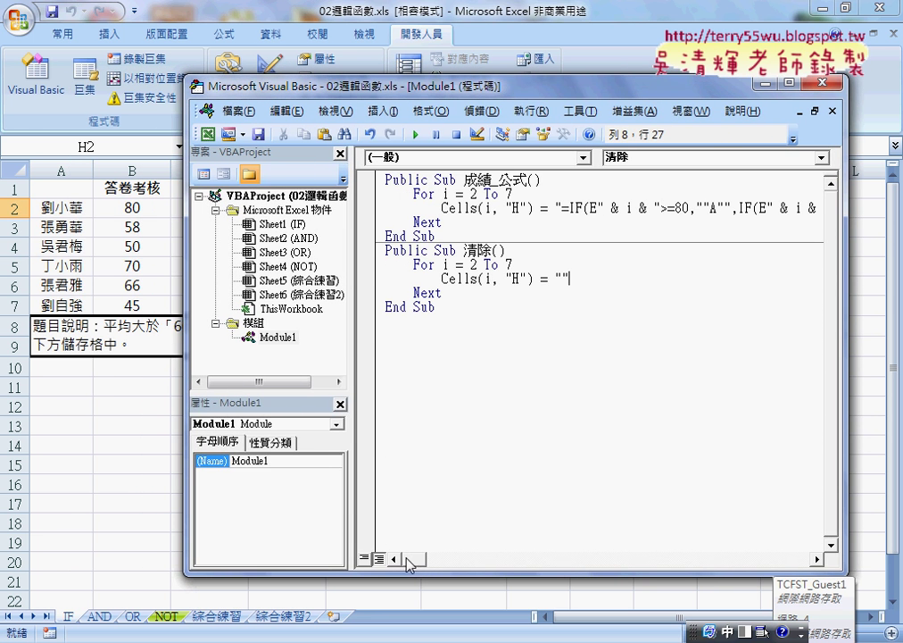
click(875, 337)
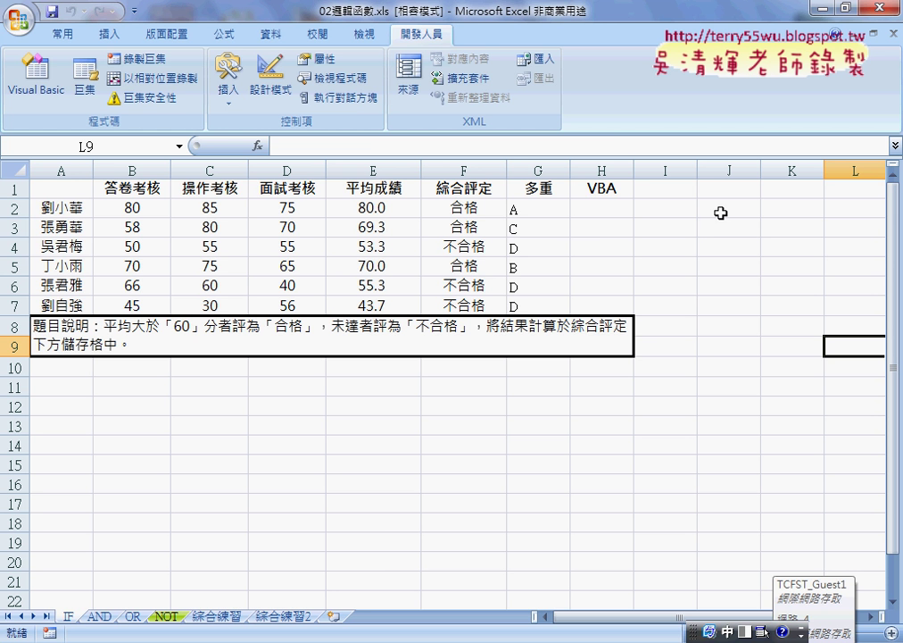
Rerun 成績_公式 so H2:H7 refill with A, C, D, B, D, D, then inspect H2
mouse_move(352, 639)
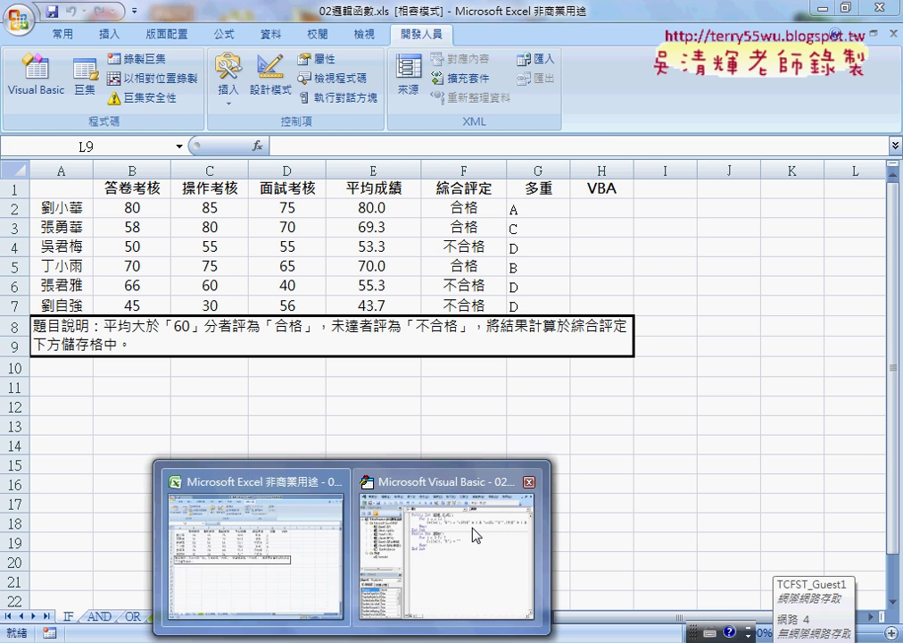
click(473, 534)
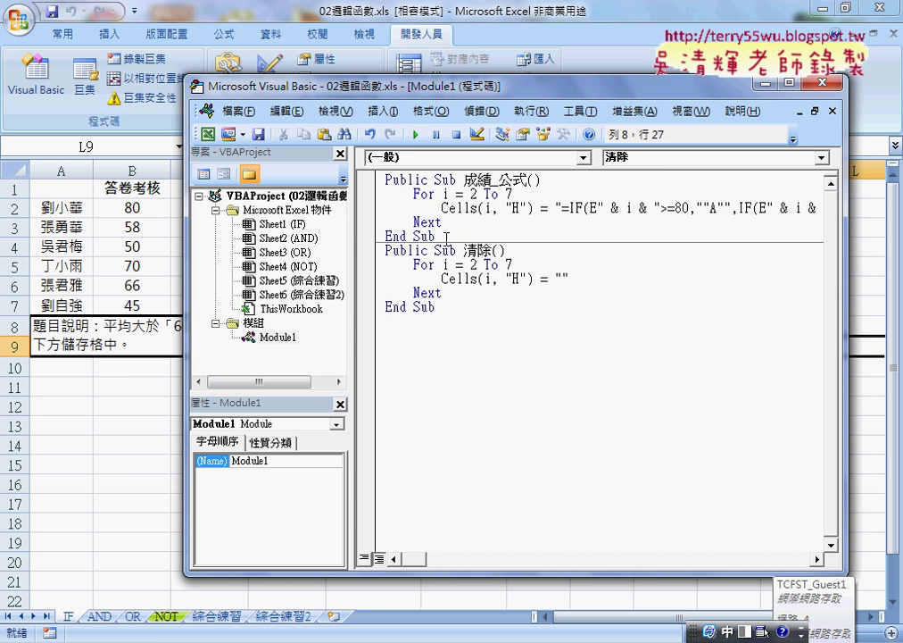
click(490, 208)
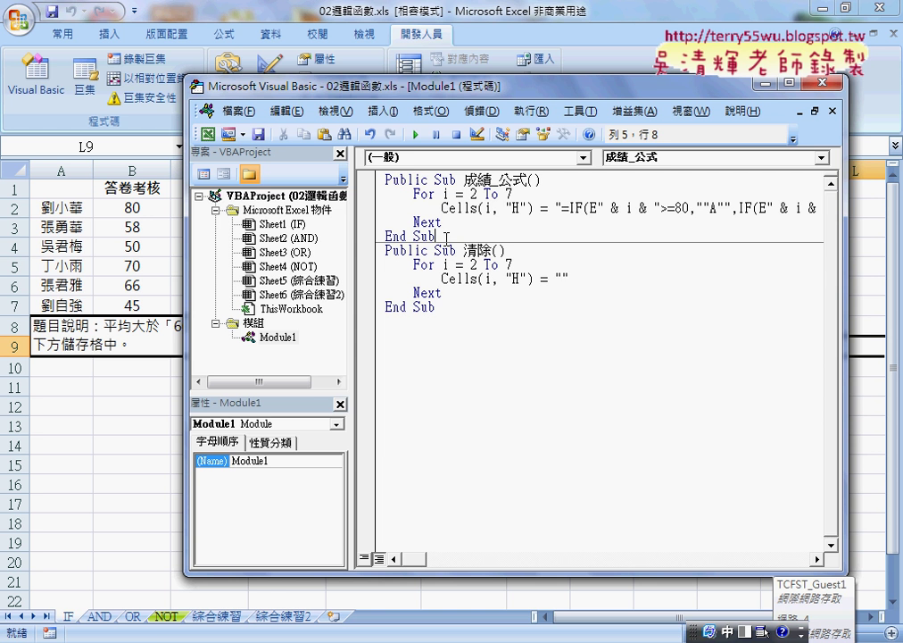
click(416, 136)
drag(381, 85, 358, 430)
click(601, 209)
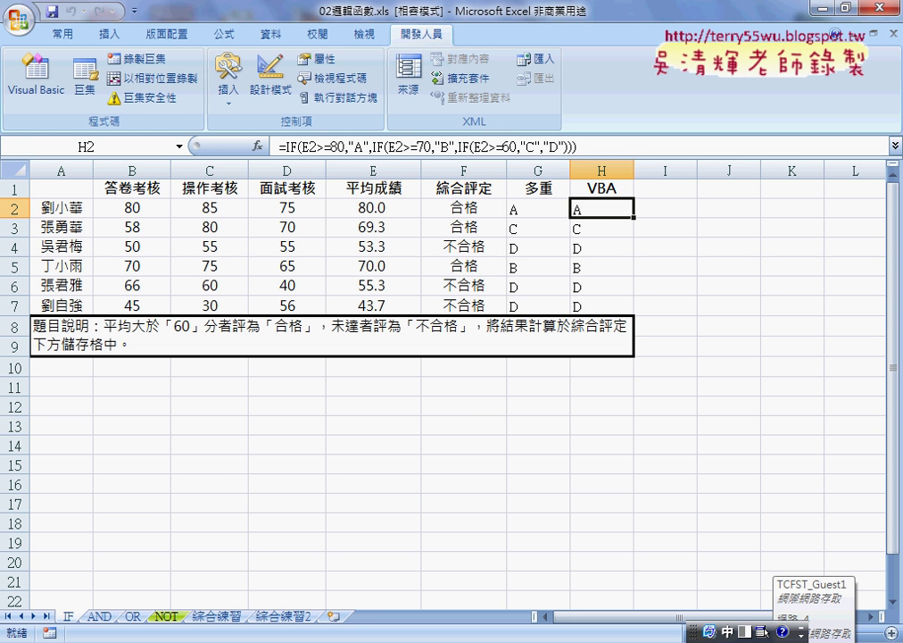
Bring the editor over the sheet and select the entire 成績_公式 procedure for copying
mouse_move(407, 635)
click(397, 558)
drag(558, 375, 454, 107)
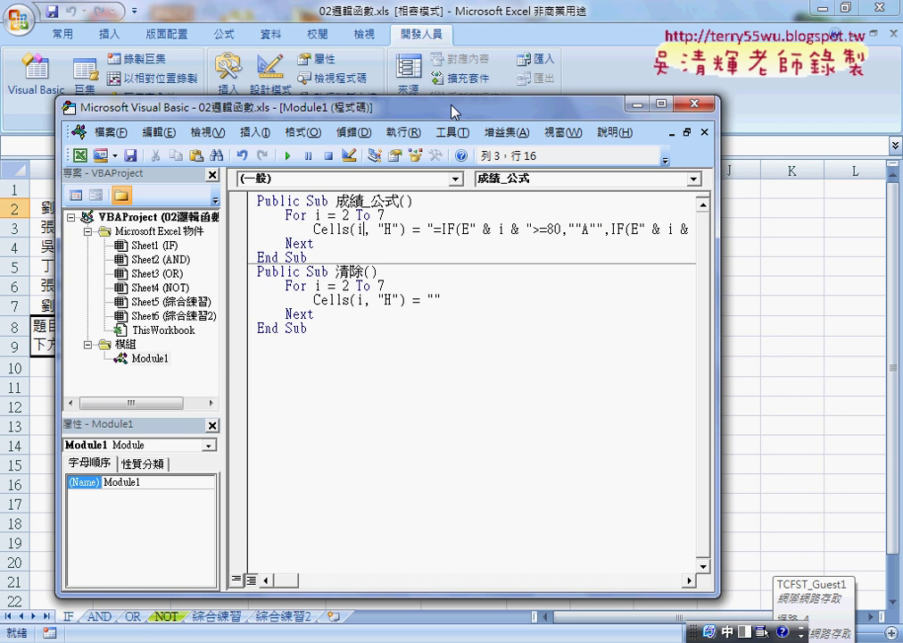
mouse_move(447, 232)
mouse_down()
mouse_move(703, 227)
mouse_move(670, 229)
mouse_up()
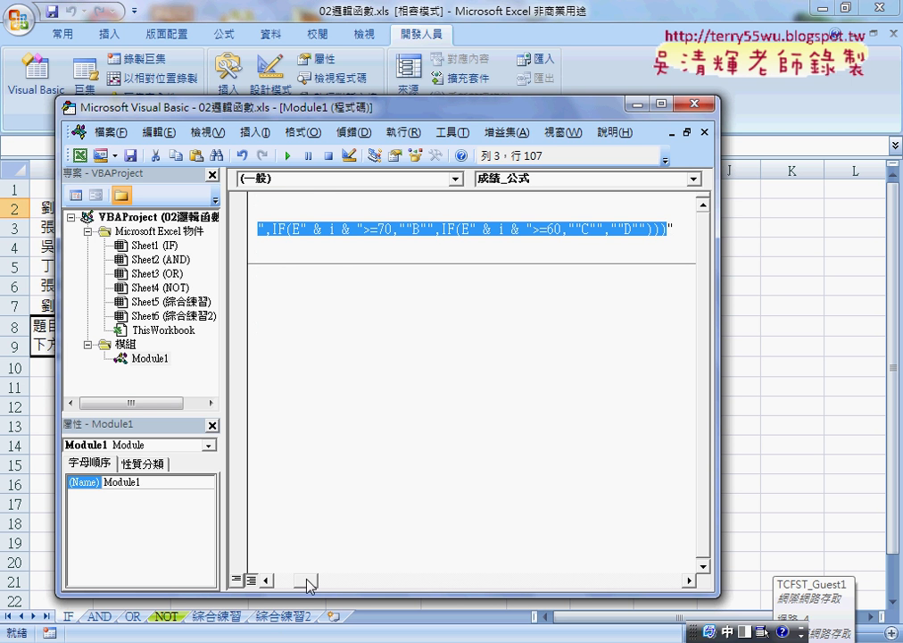
drag(304, 580, 284, 580)
mouse_move(307, 257)
mouse_down()
mouse_move(257, 201)
mouse_move(283, 361)
mouse_up()
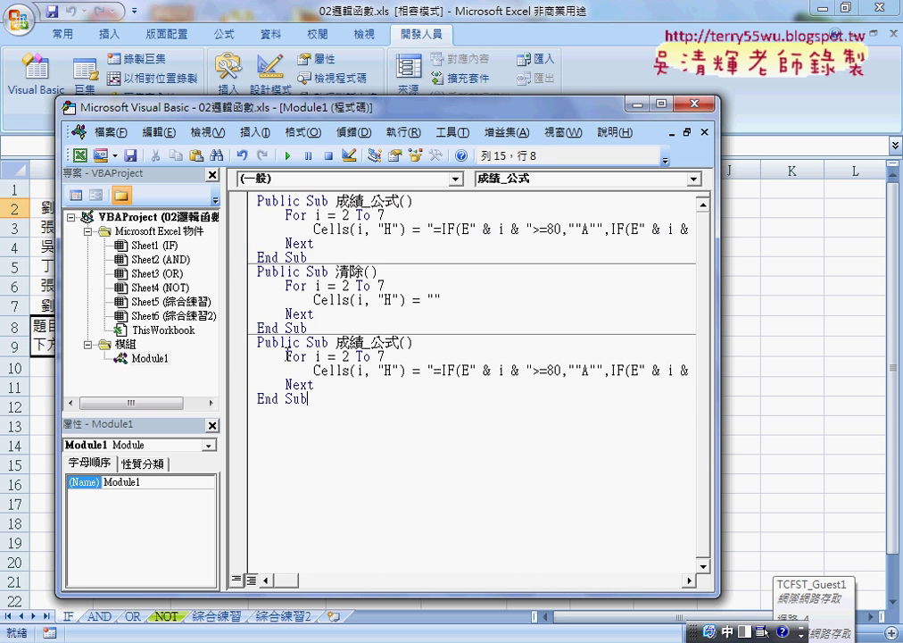
Place the copied procedure after 清除 and delete _公式 so it is named 成績
click(362, 341)
drag(362, 341, 398, 342)
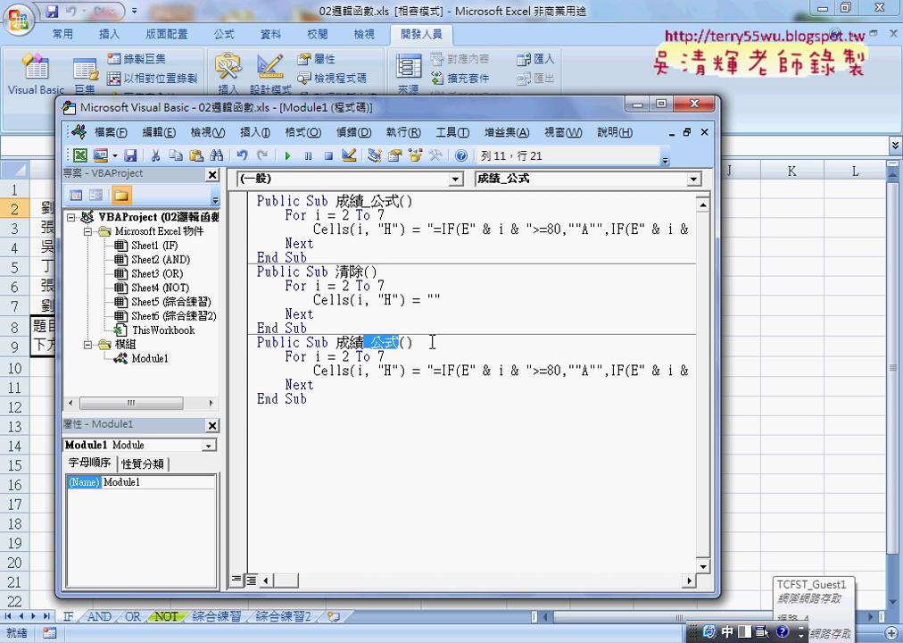
key(Delete)
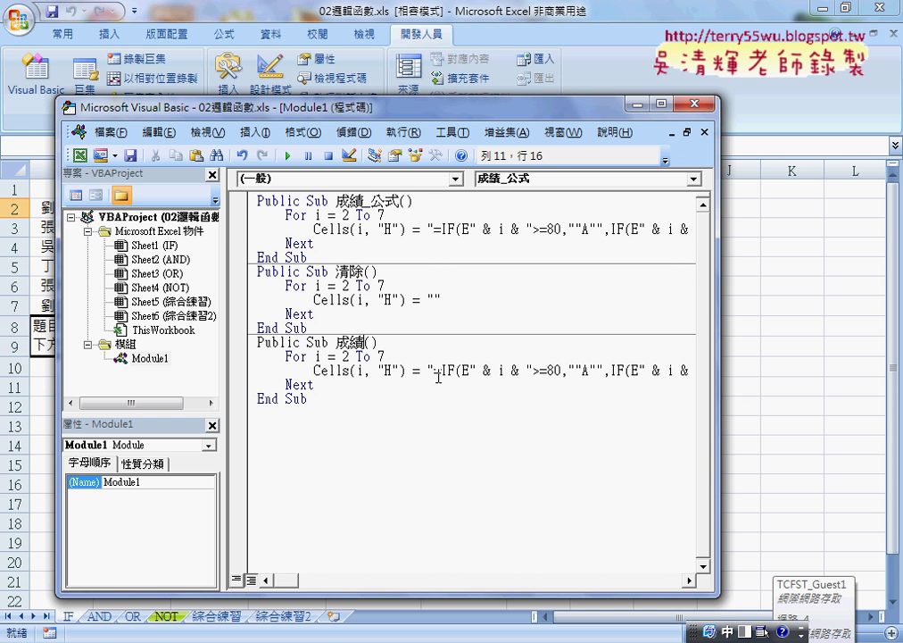
Replace the copy's IF formula with "合格" and add an indented blank line after For
mouse_move(434, 370)
mouse_down()
mouse_move(724, 365)
mouse_move(667, 373)
mouse_up()
key(Delete)
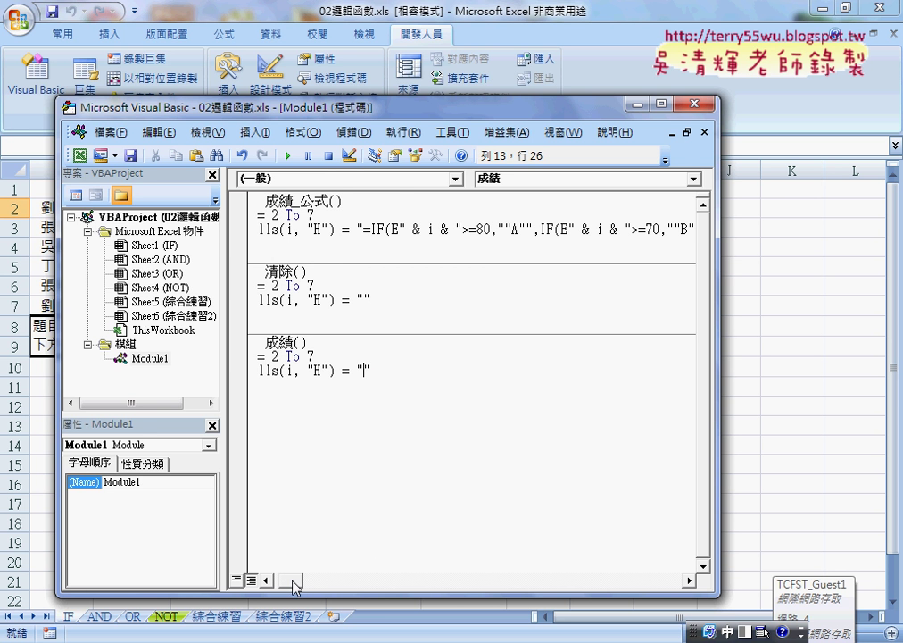
drag(293, 580, 277, 580)
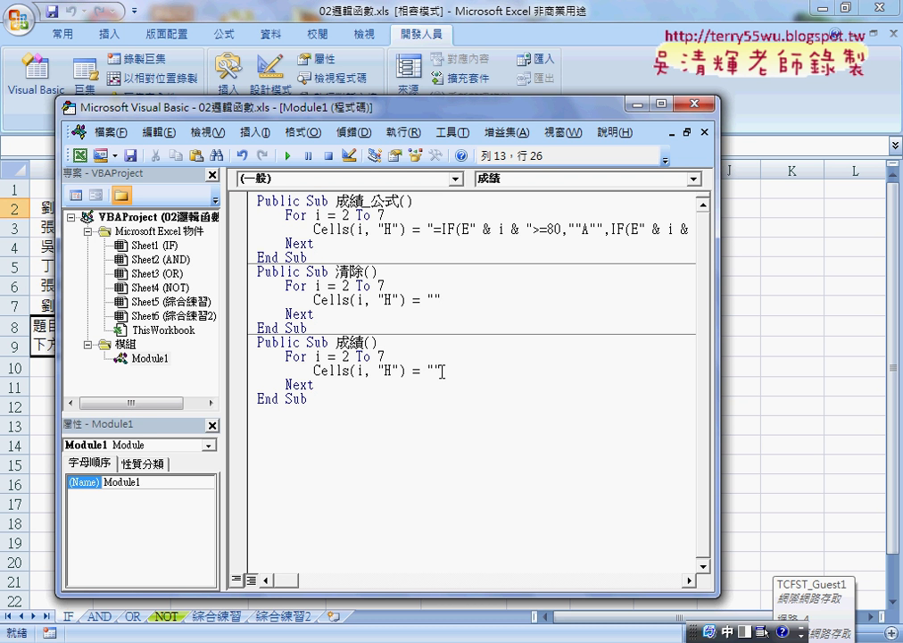
text(ㄏ)
text(ㄜ6ㄍ)
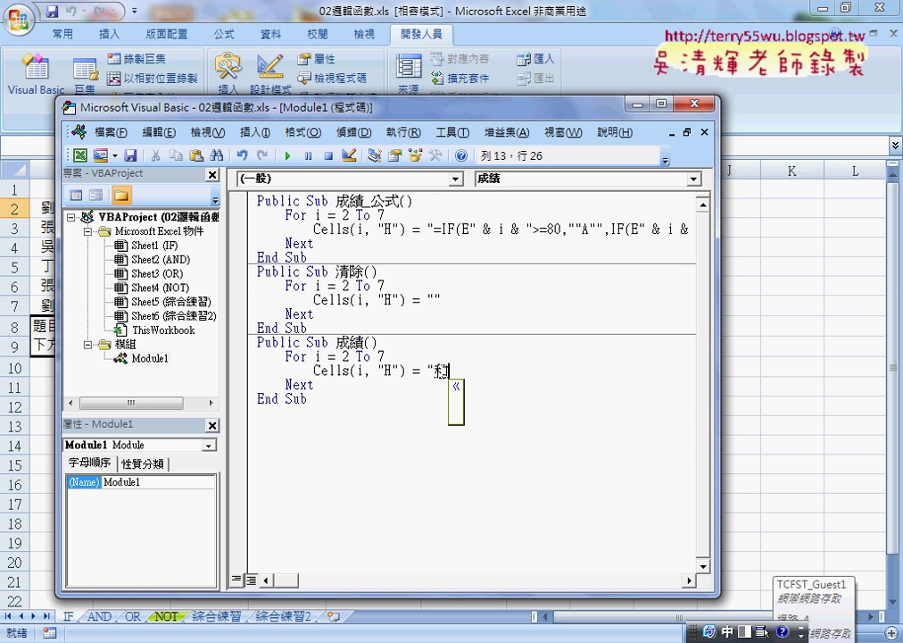
text(ㄜ6)
key(Return)
text(")
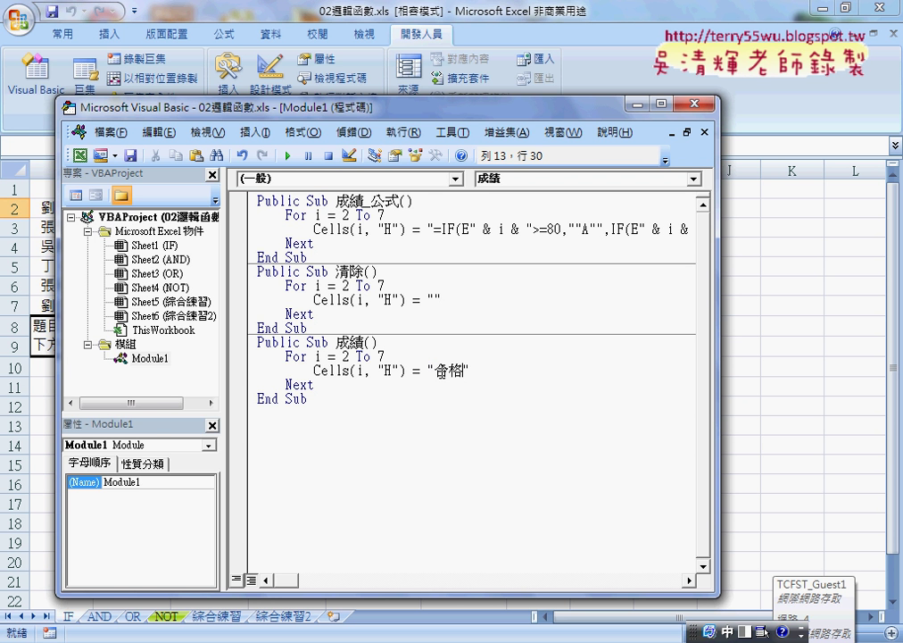
key(Up)
key(Return)
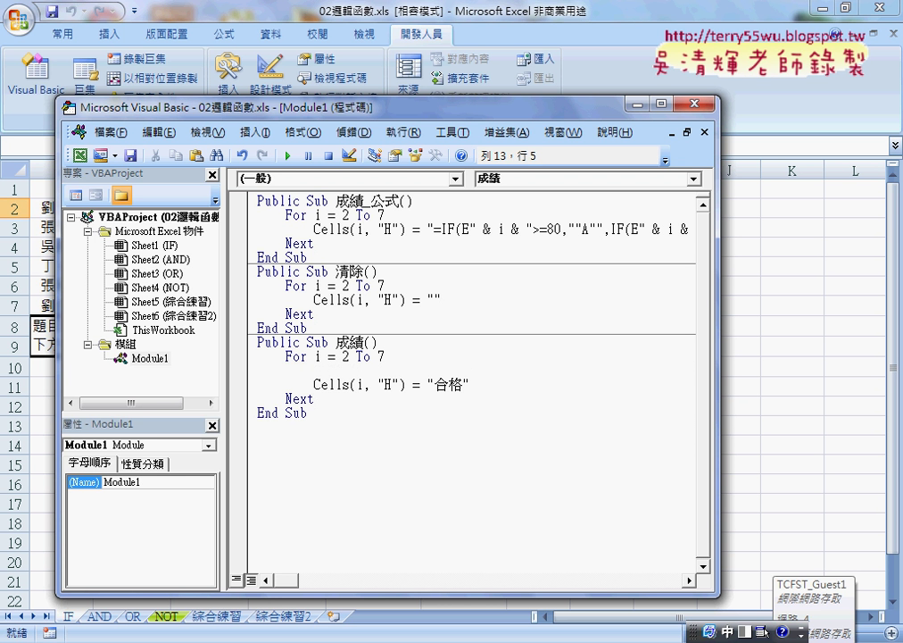
key(Tab)
Widen the editor, review the 成績_公式, 清除 and 成績 code, then minimise it
drag(441, 229, 455, 228)
click(369, 372)
drag(719, 372, 859, 372)
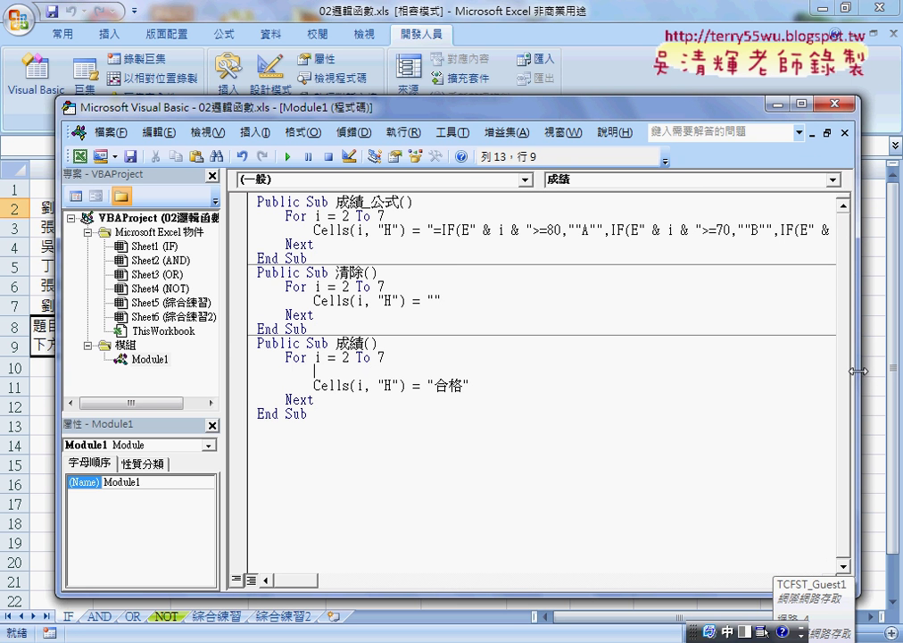
click(384, 230)
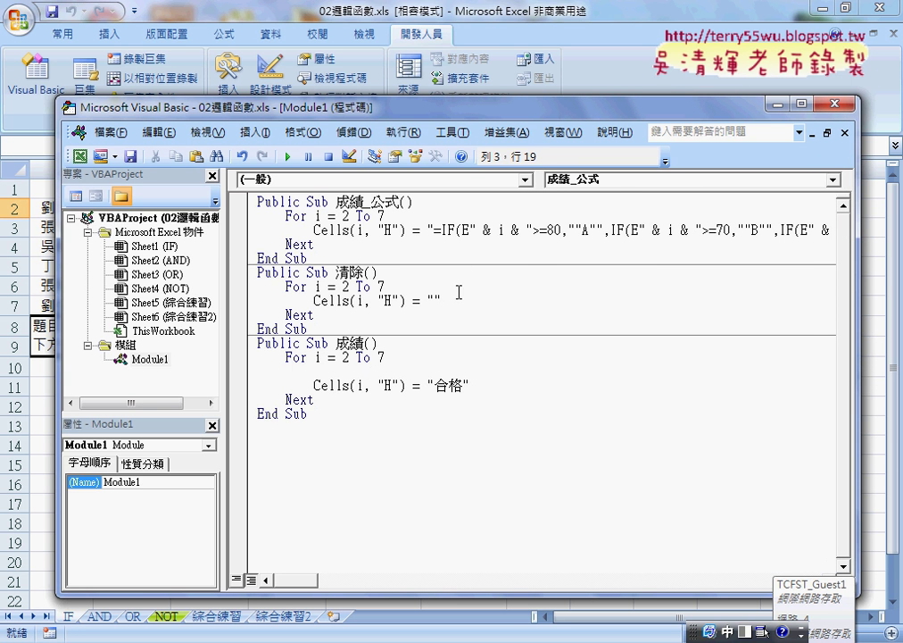
click(458, 300)
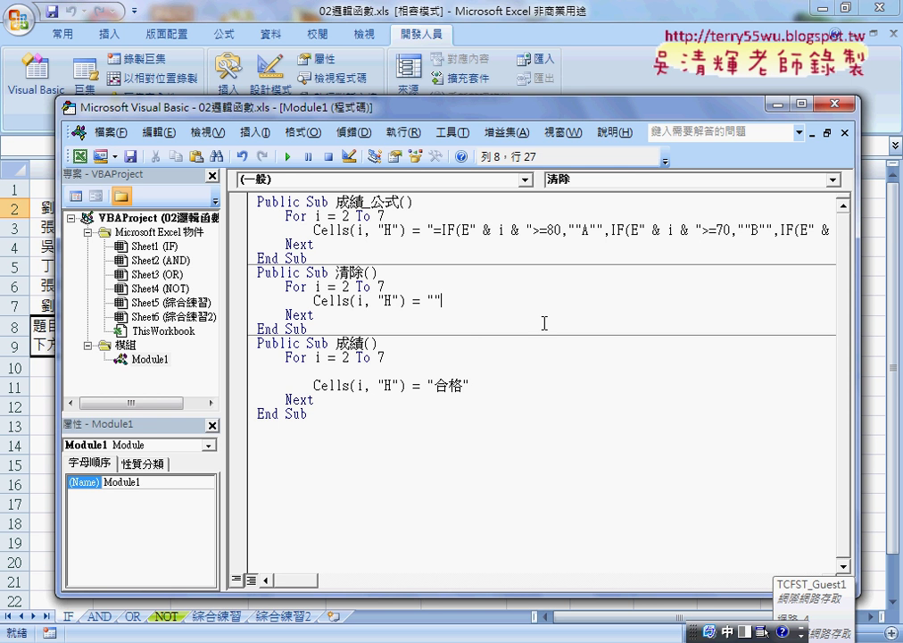
drag(470, 385, 243, 382)
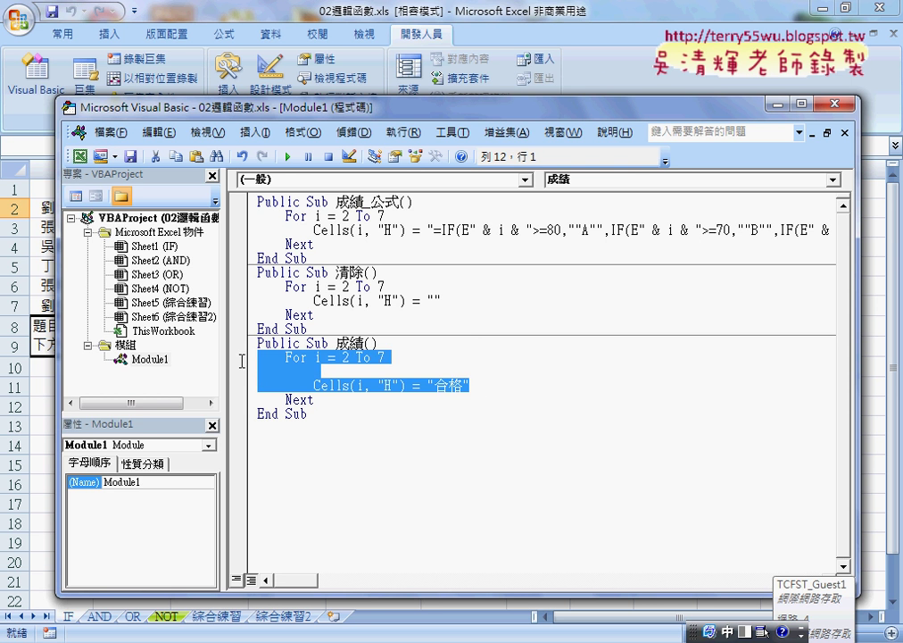
click(777, 103)
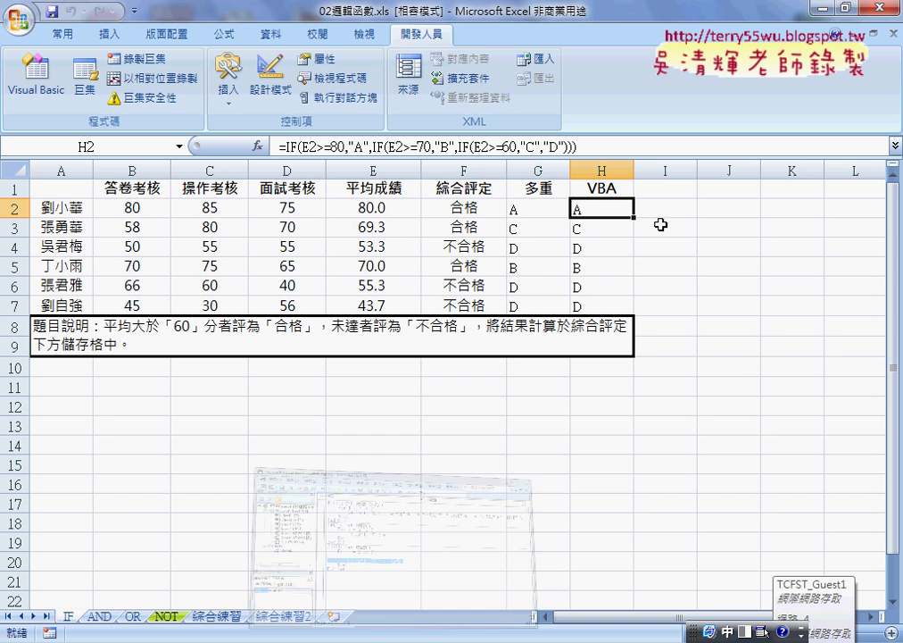
Draw a form-control button beside the table and assign it the 成績_公式 macro
click(229, 88)
click(222, 146)
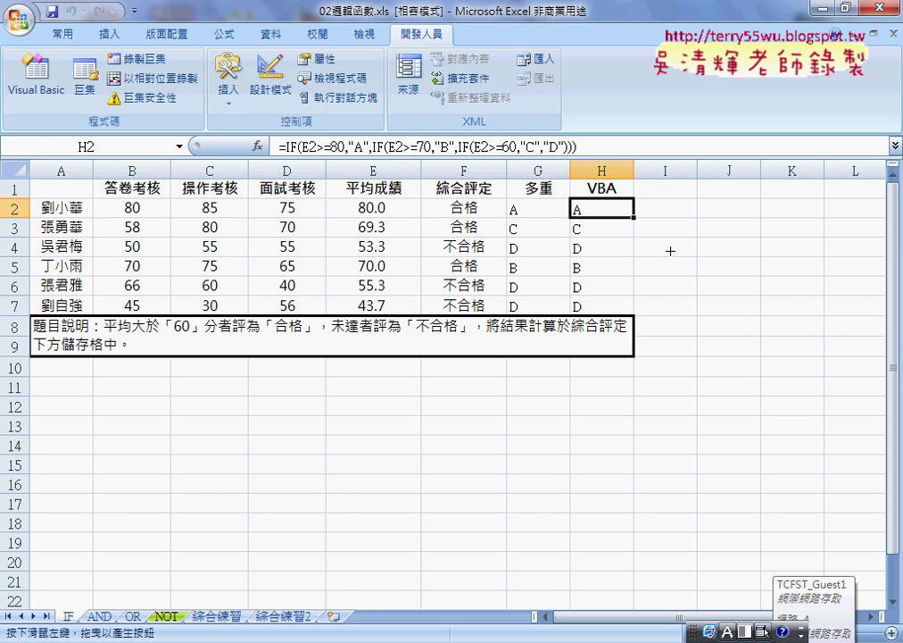
drag(669, 191, 778, 222)
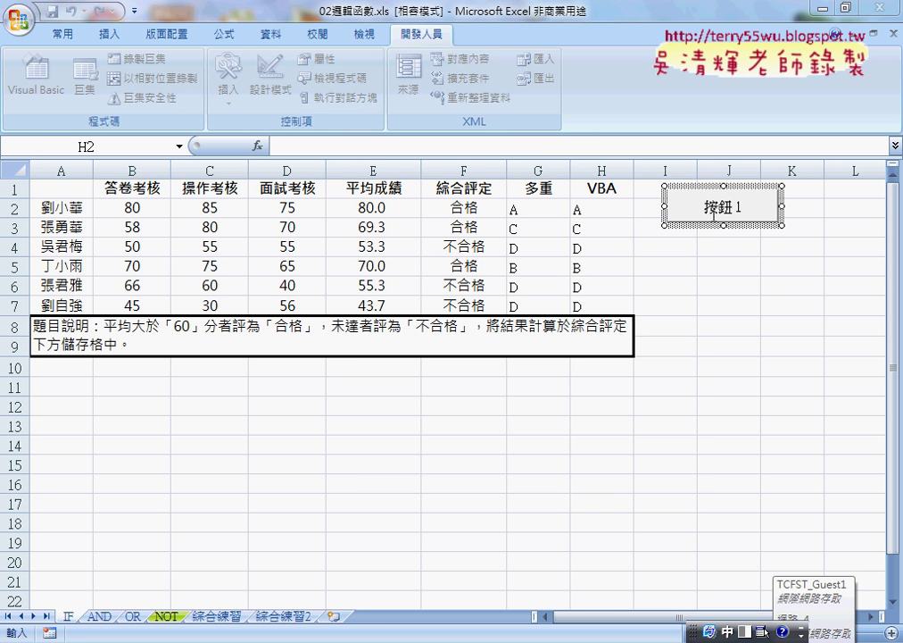
click(476, 300)
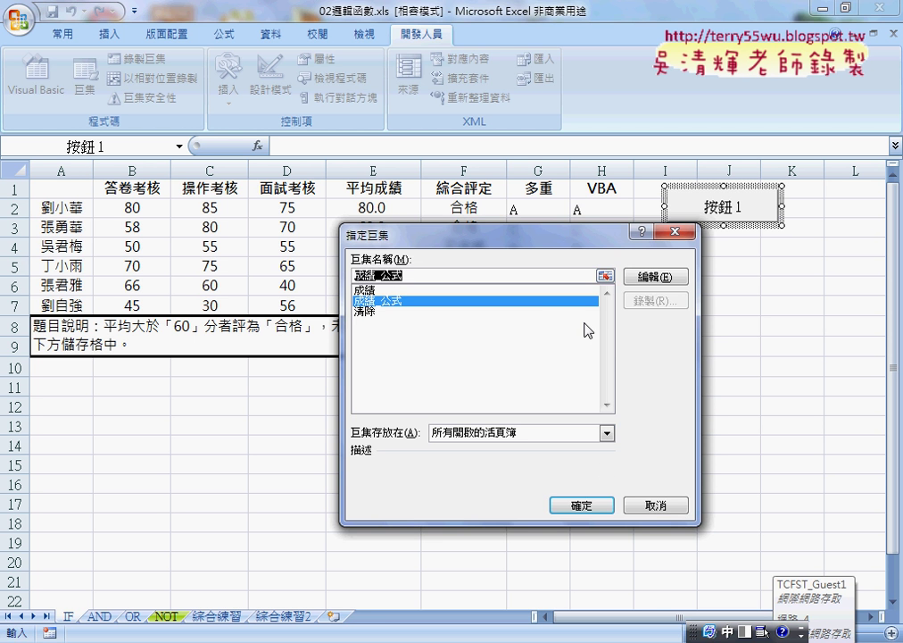
click(597, 505)
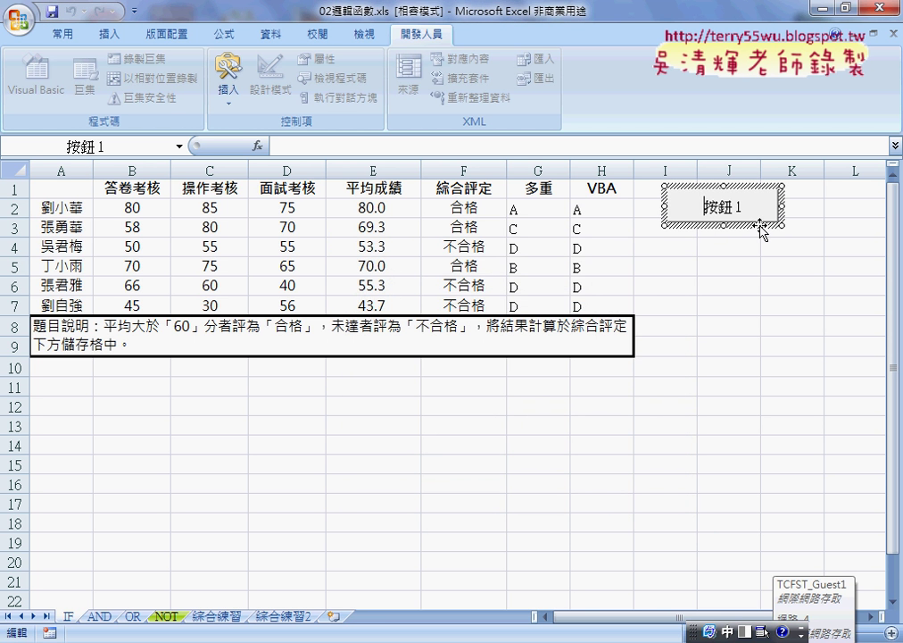
Change the button's caption to 成績_公式
key(Delete)
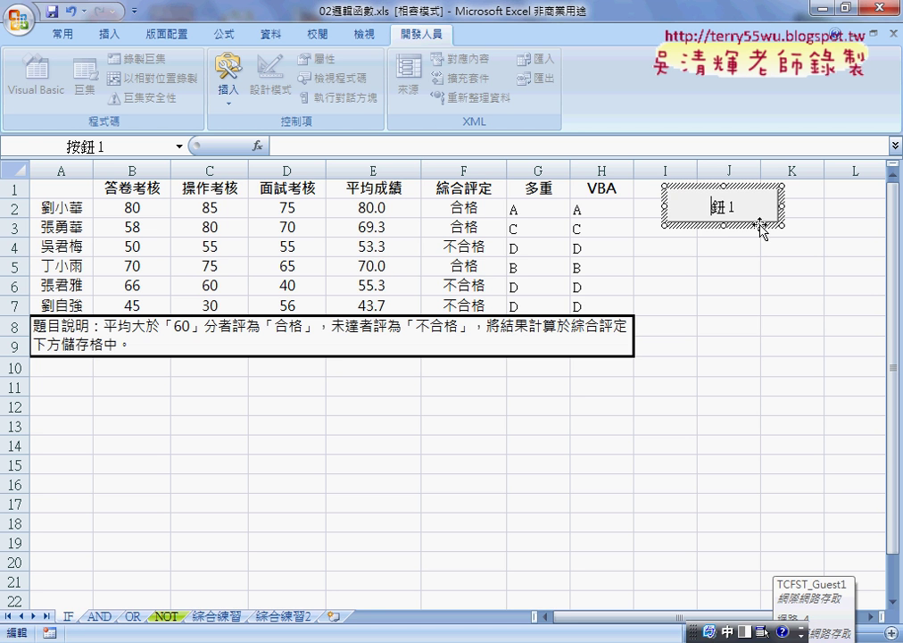
key(Delete)
key(Delete)
key(Delete)
text(成績_公式)
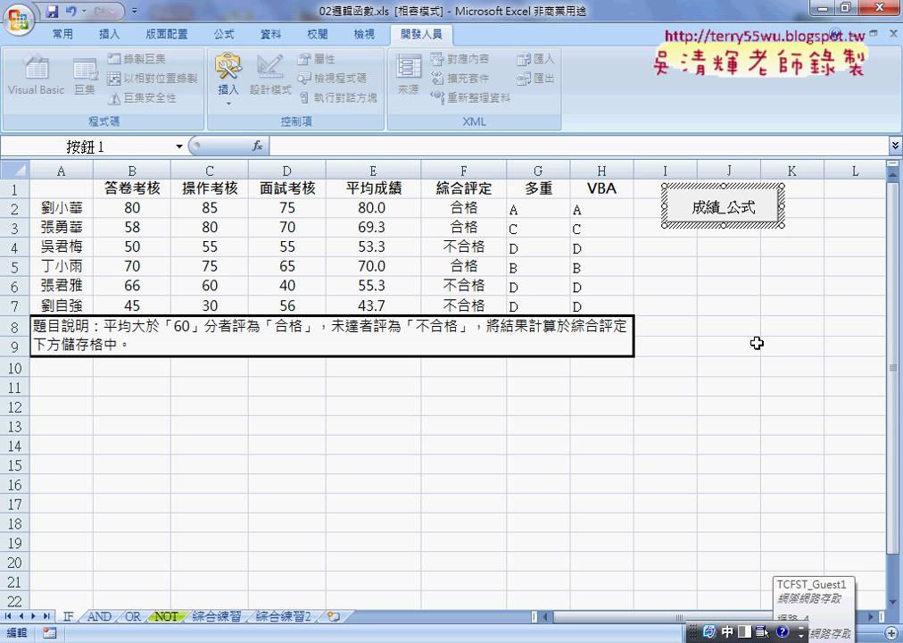